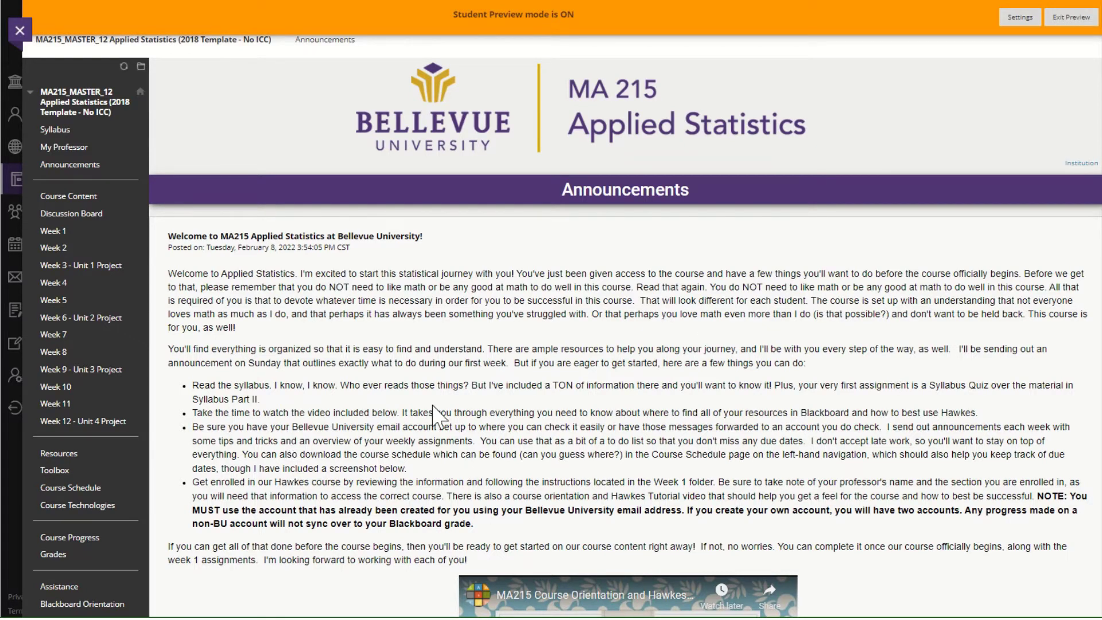
Open the Participation 1 forum's grading information and examine the Discussion rubric, closing it when done.
click(87, 217)
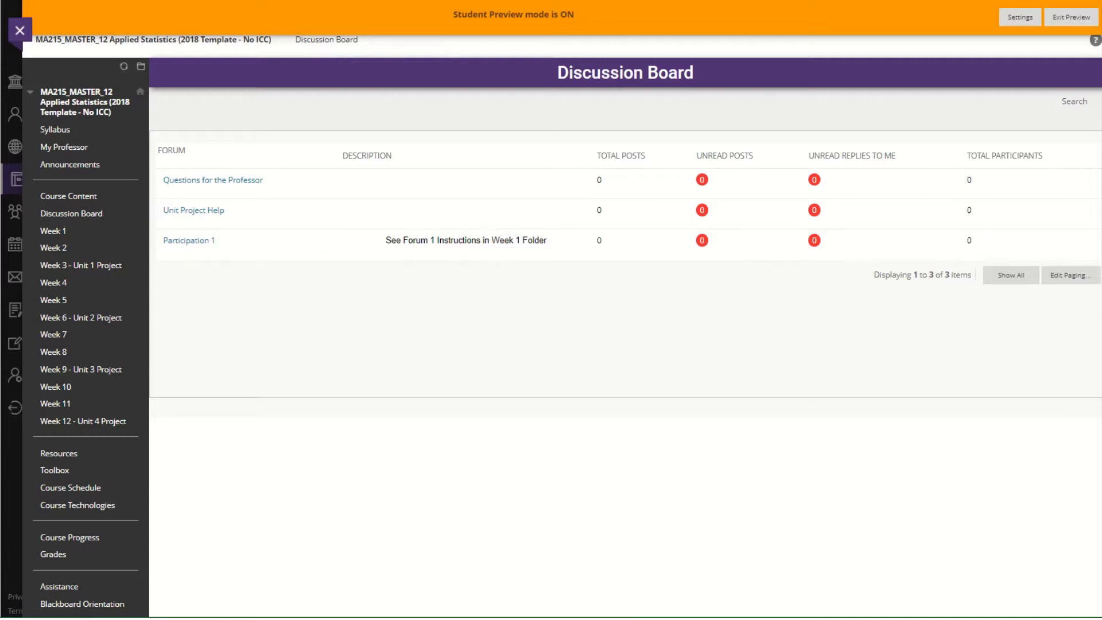
click(190, 243)
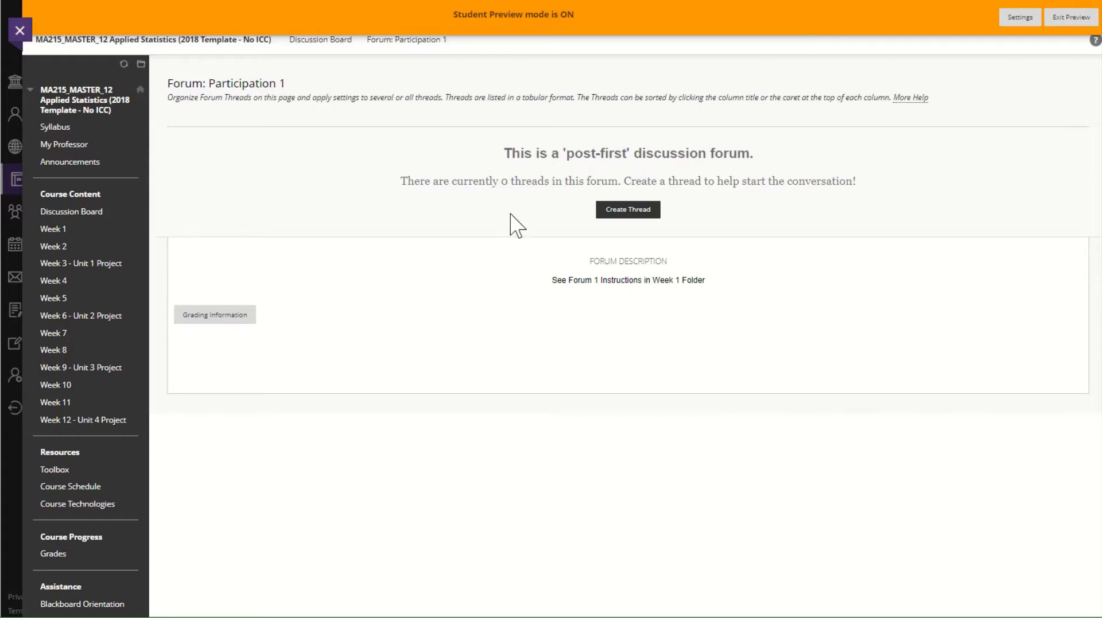
click(201, 325)
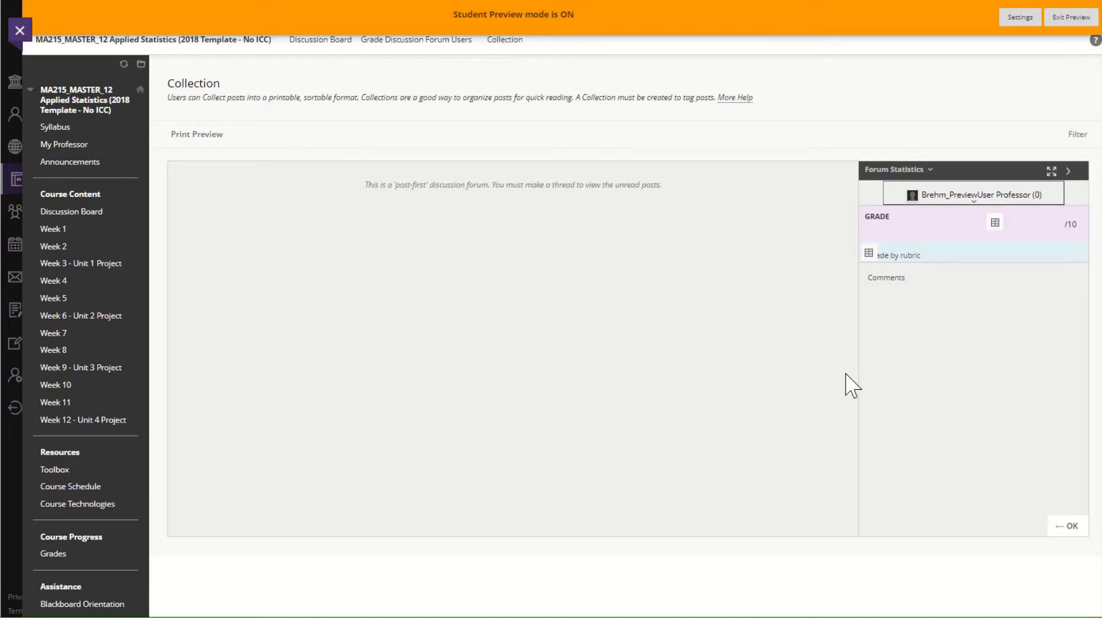
click(996, 229)
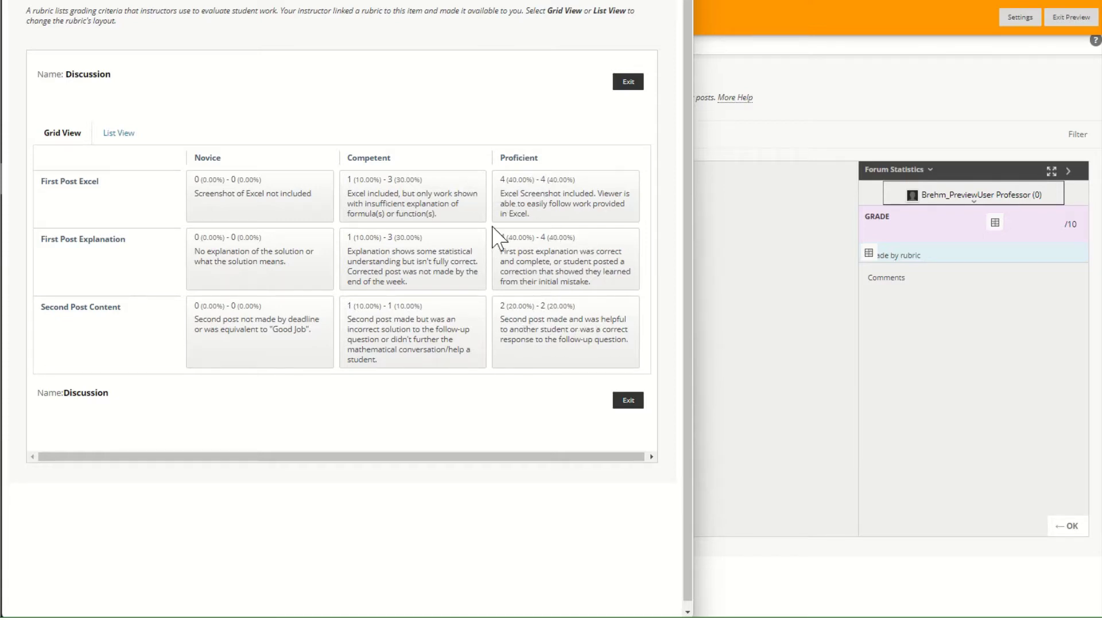
click(626, 83)
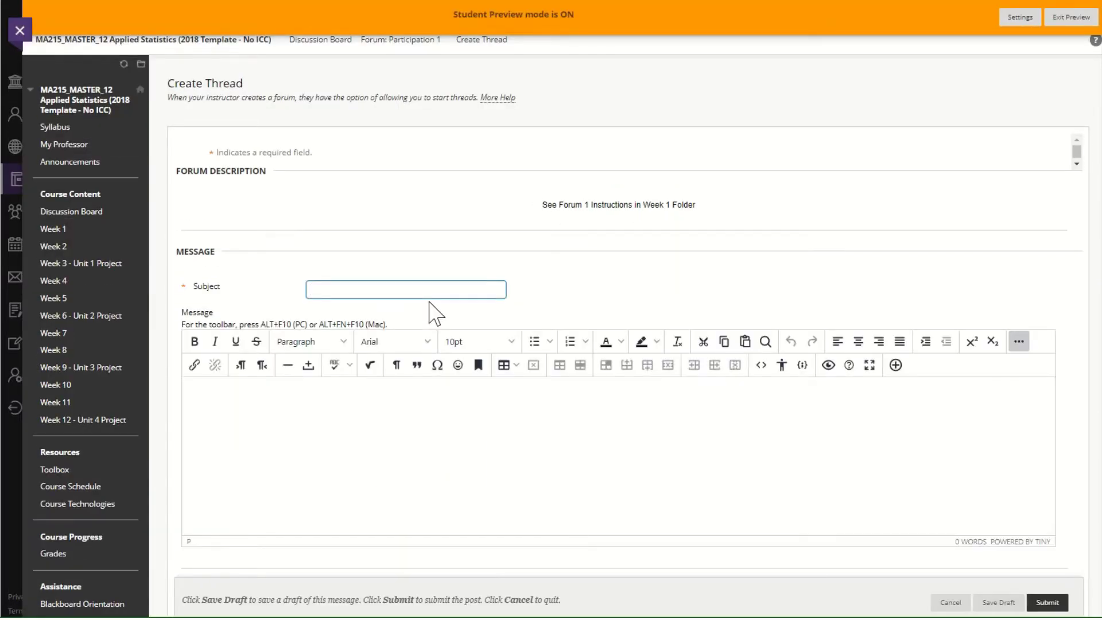
Start a Participation 1 thread with the subject "Forum" and insert the local image Forum 2 from the Desktop into its message.
text(Forum)
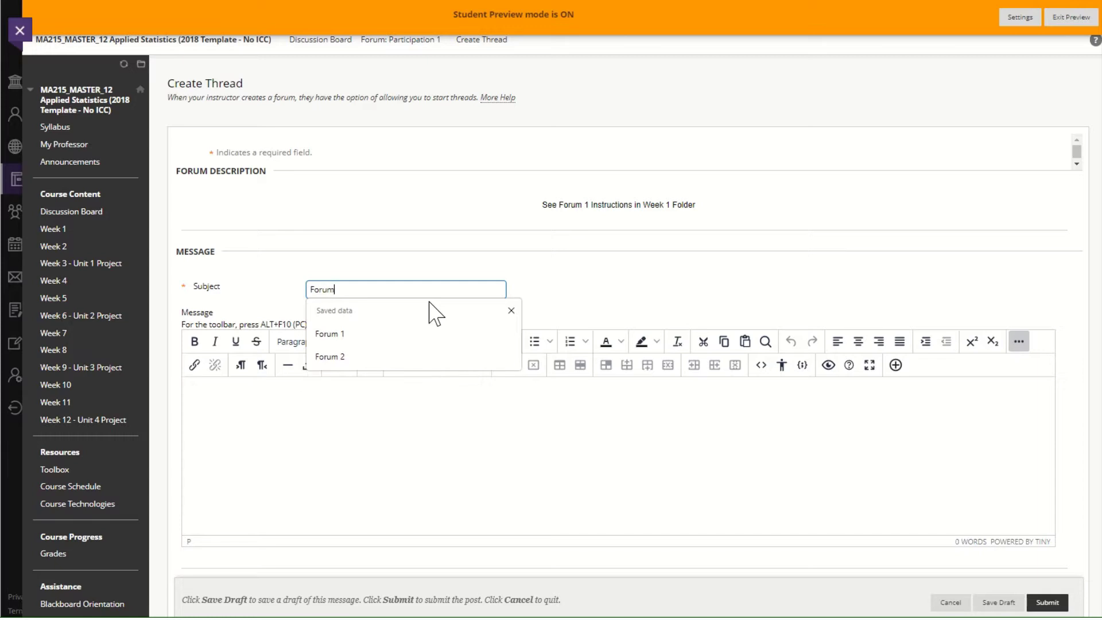
key(Tab)
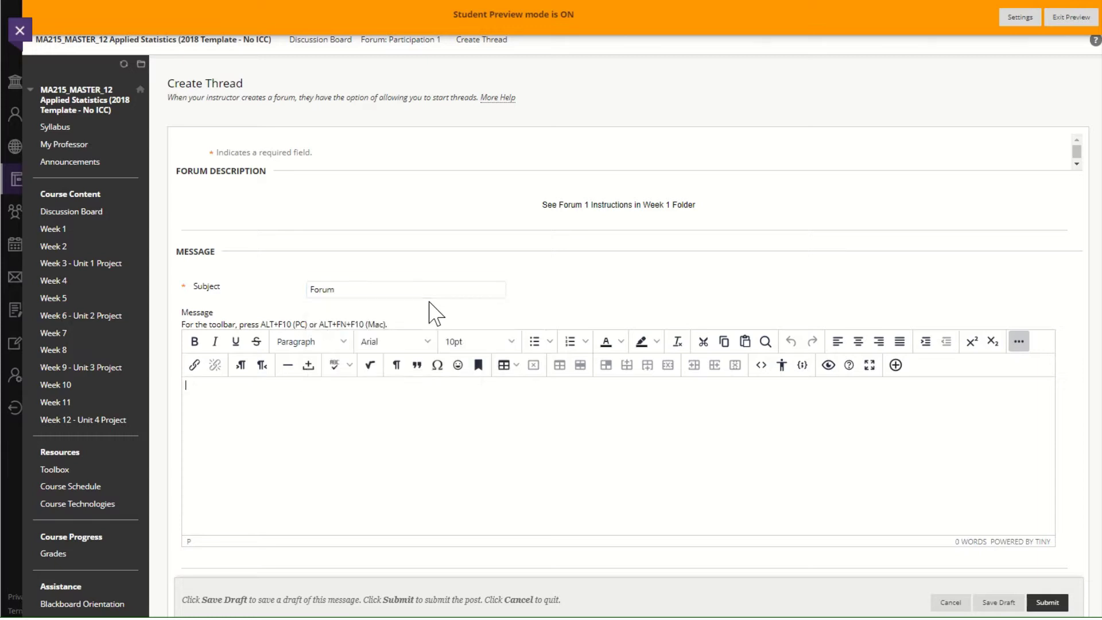
click(895, 366)
click(466, 195)
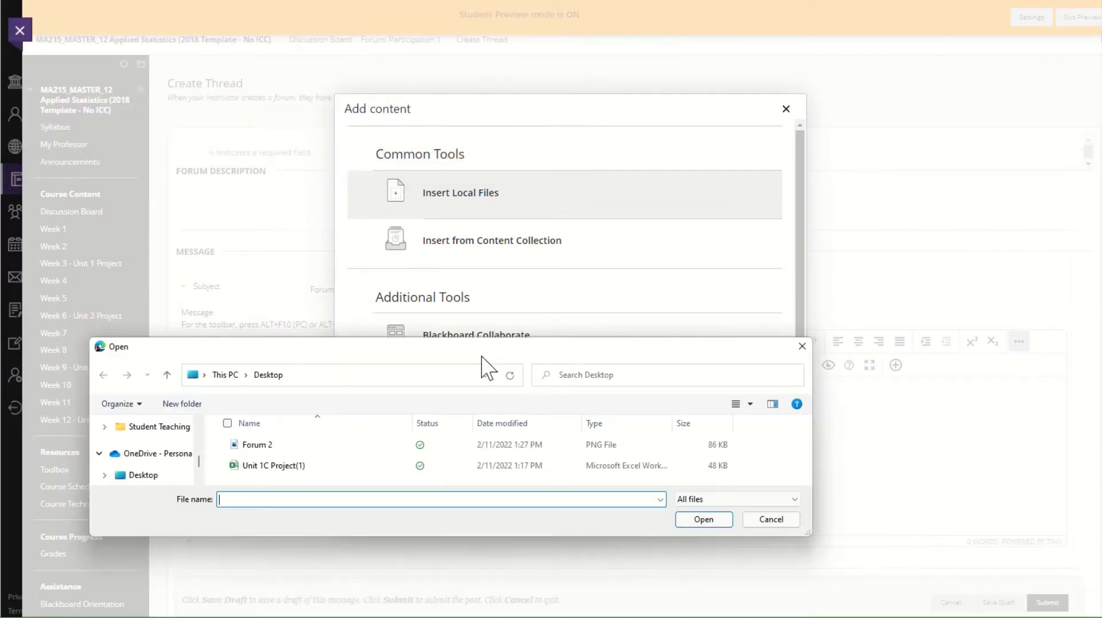
double_click(282, 226)
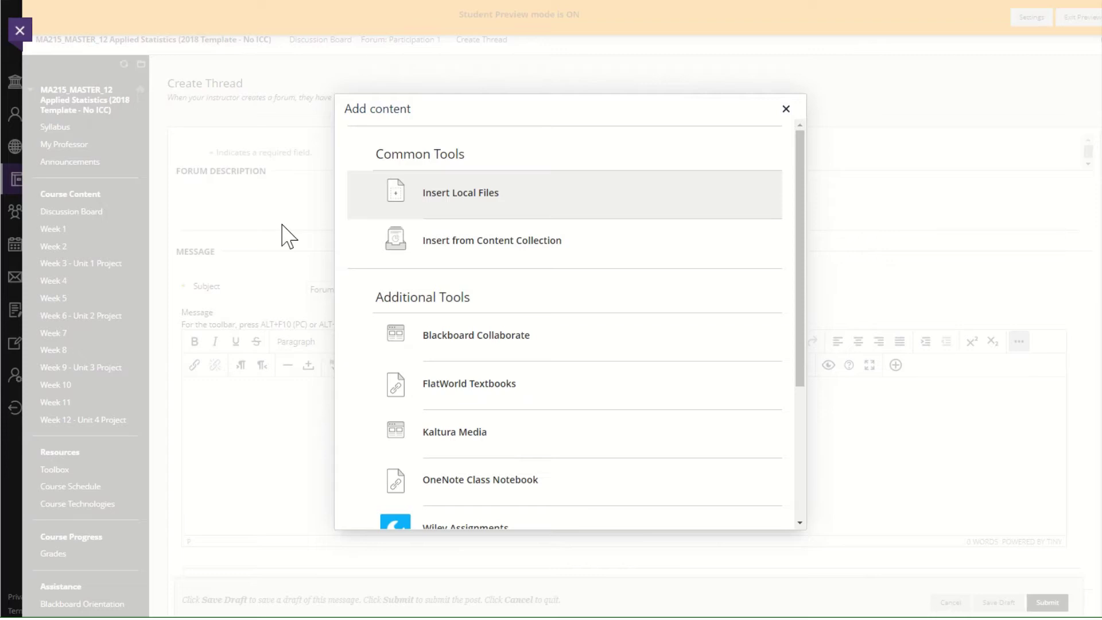
Review the inserted spreadsheet screenshot in the message and submit the thread.
scroll(465, 385, down, 4)
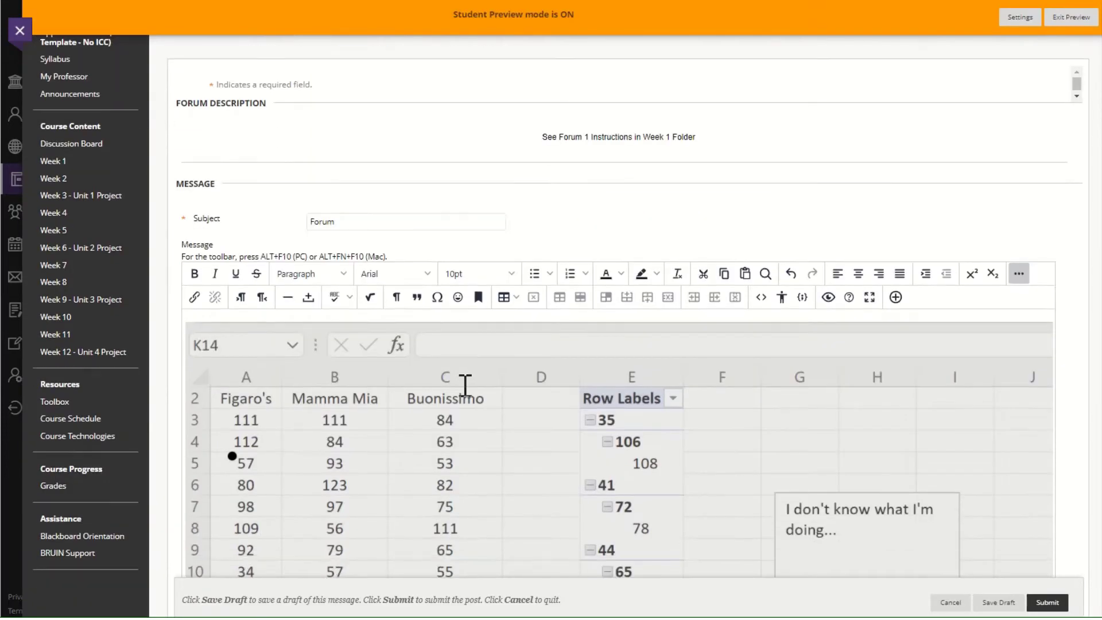
scroll(465, 385, up, 3)
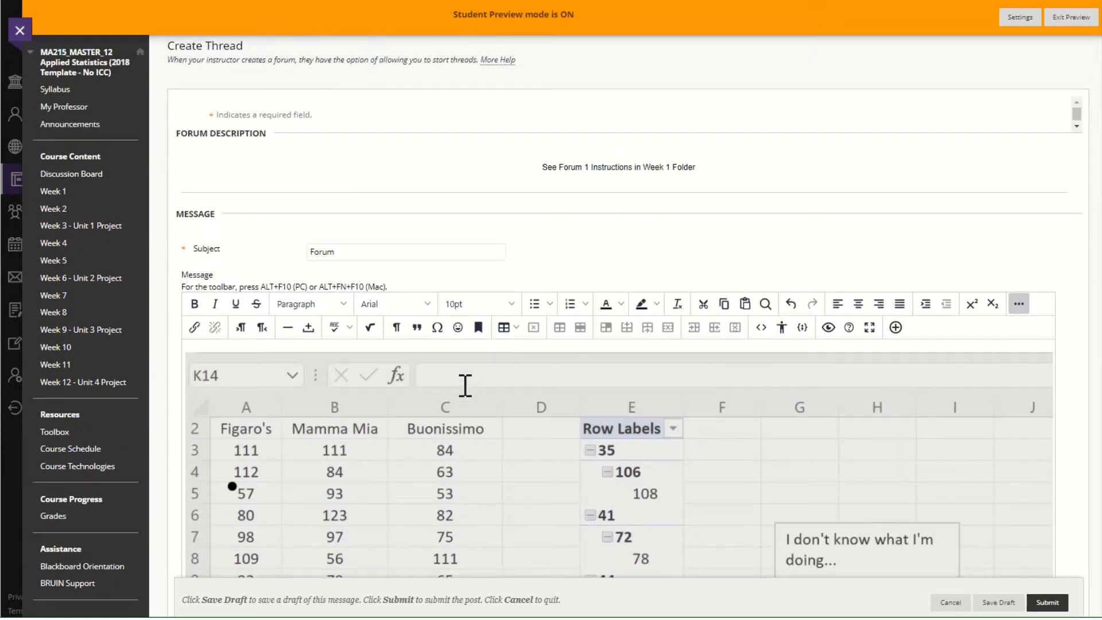
scroll(465, 386, down, 5)
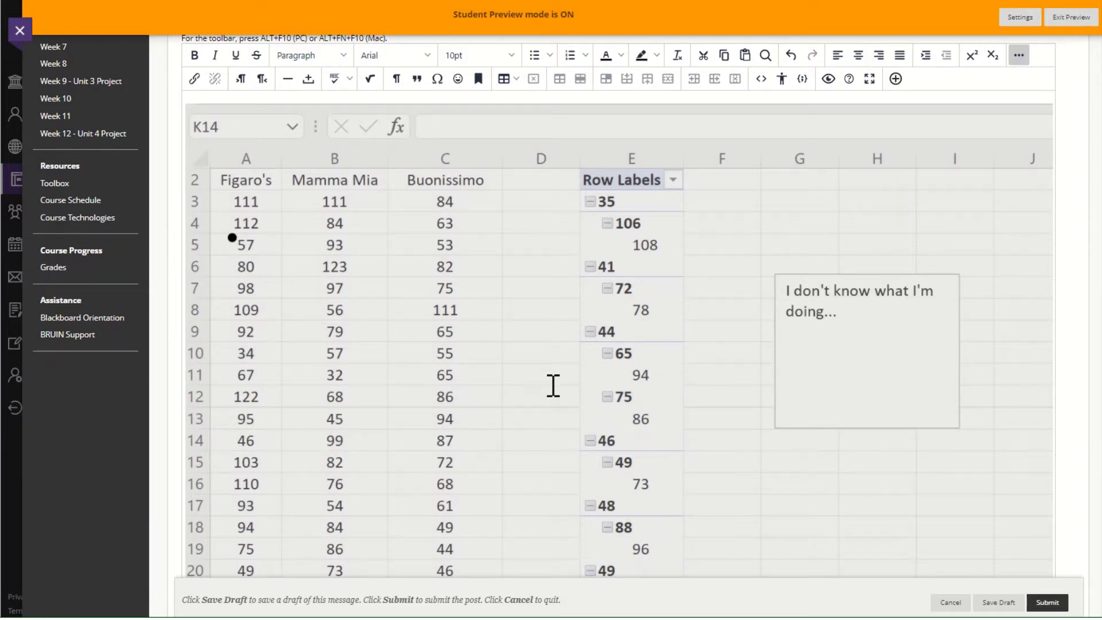
scroll(553, 386, down, 1)
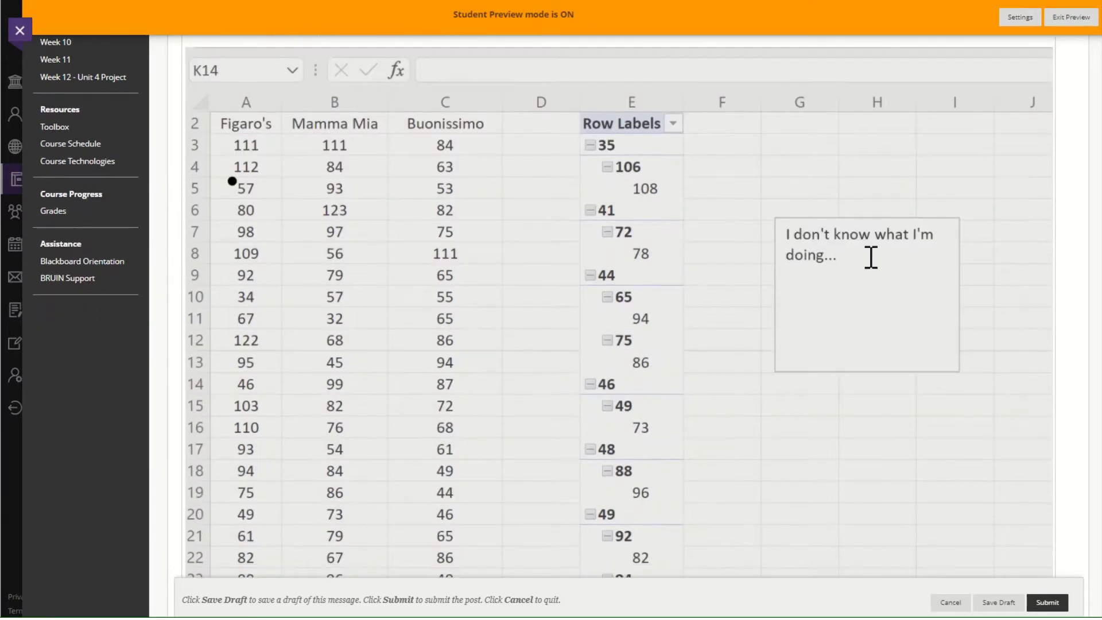
click(1041, 609)
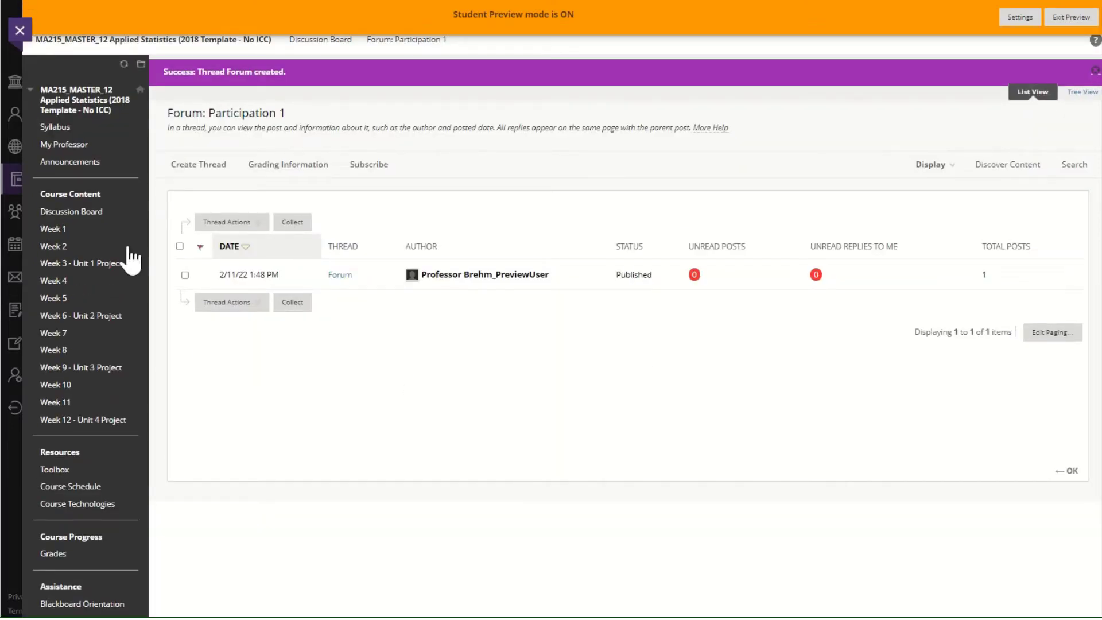
Open the Unit 1 Project assignment from the Week 3 course content.
click(98, 265)
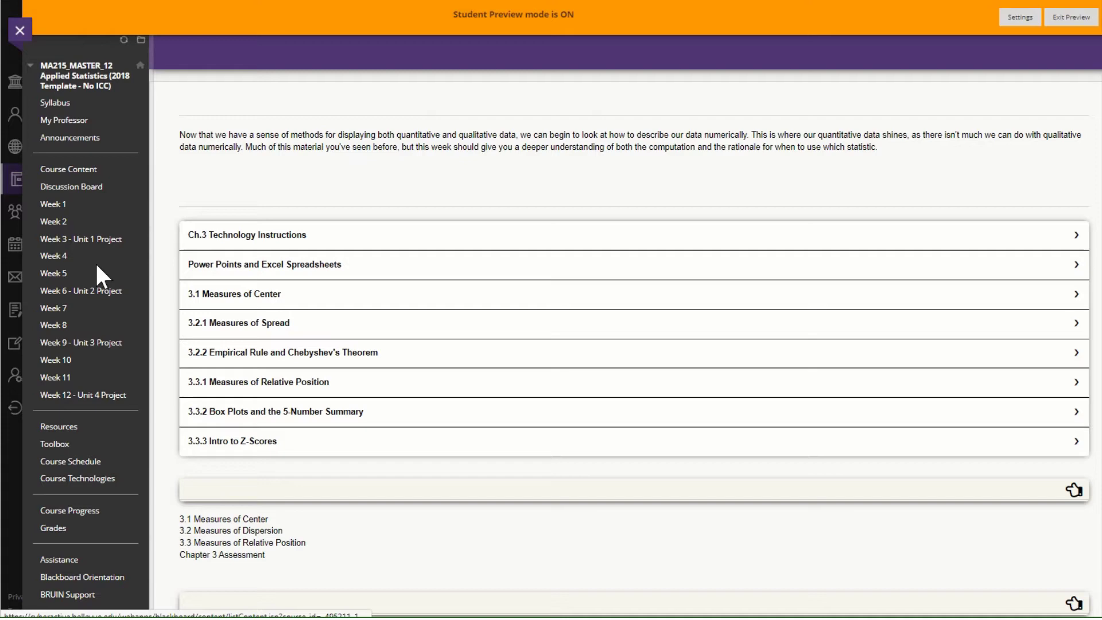
scroll(383, 385, down, 8)
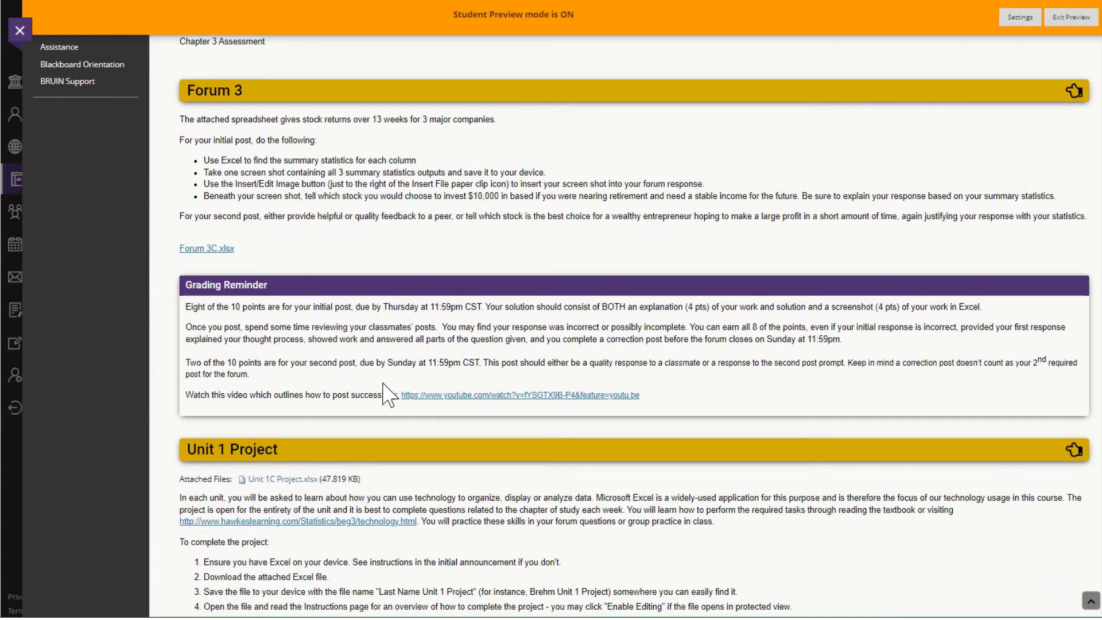
scroll(383, 396, down, 2)
click(239, 356)
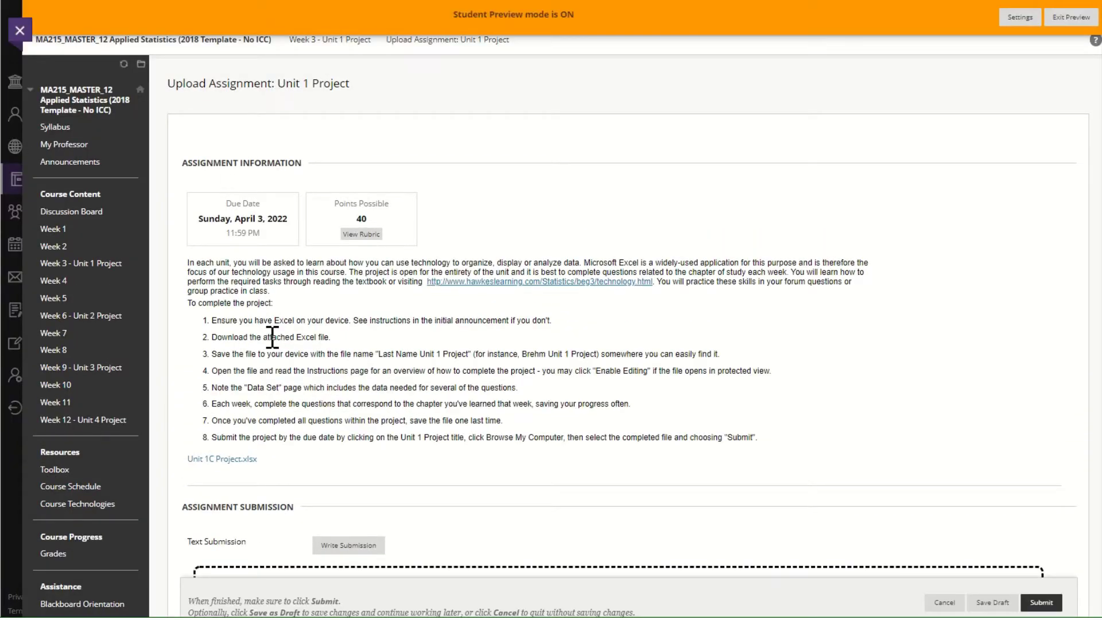
Examine the Project 1 rubric criteria from Q1 Random Numbers through Q5 Box Plot, closing the rubric when done.
click(363, 235)
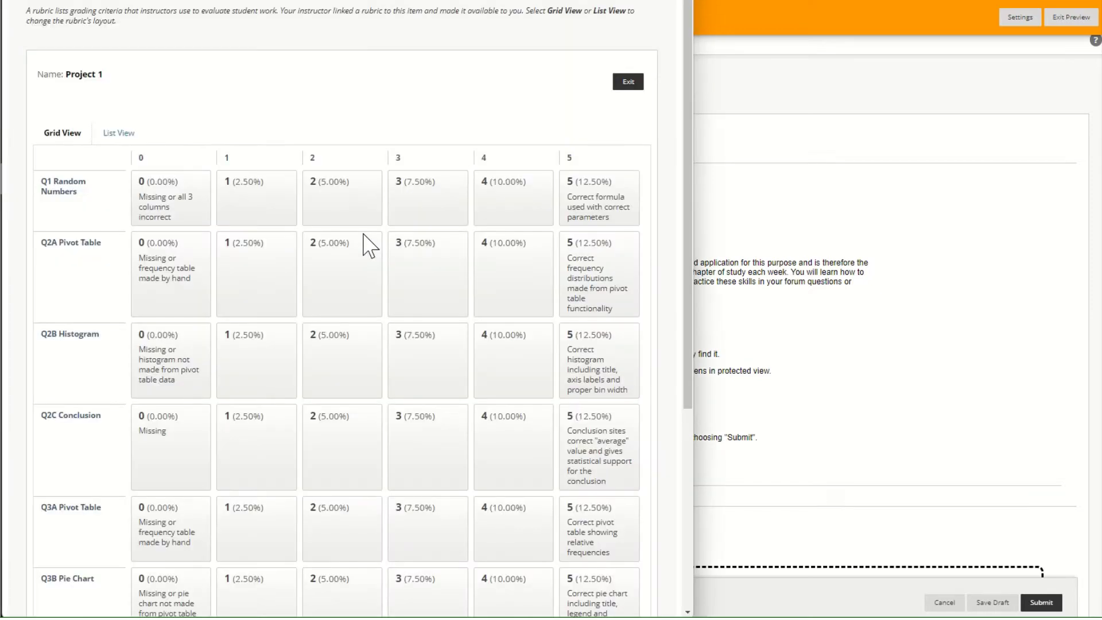
scroll(253, 117, down, 3)
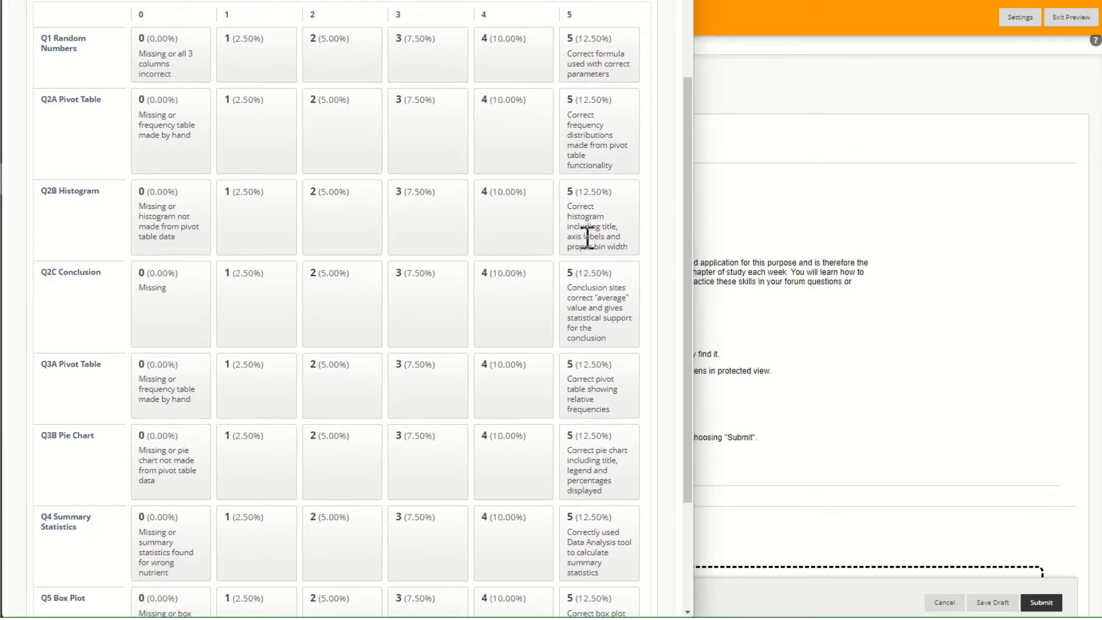
scroll(586, 236, down, 3)
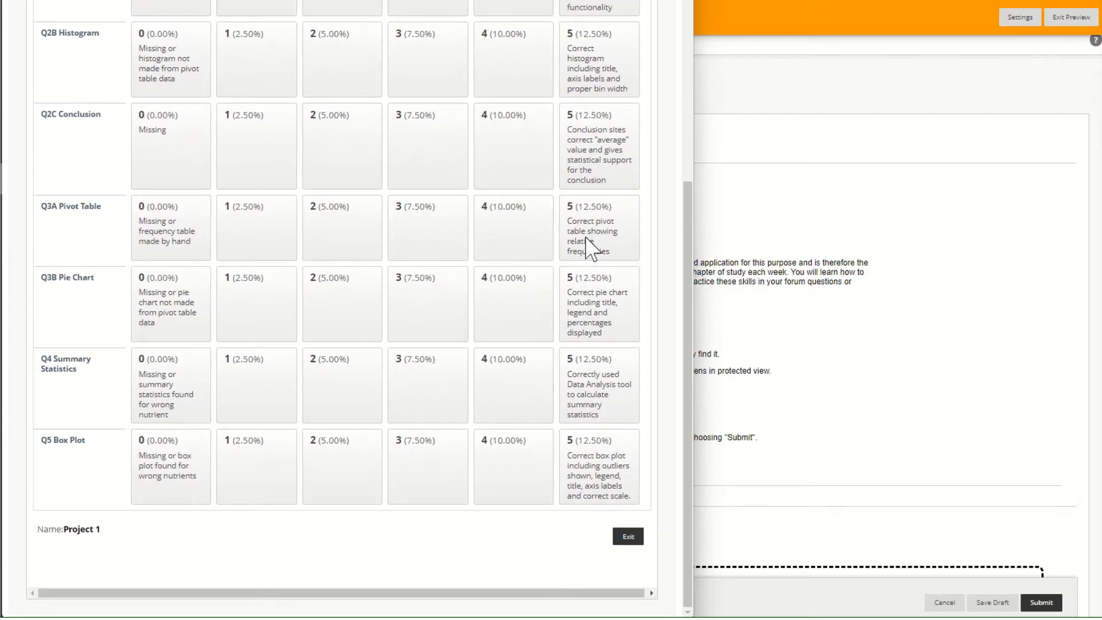
scroll(588, 246, up, 5)
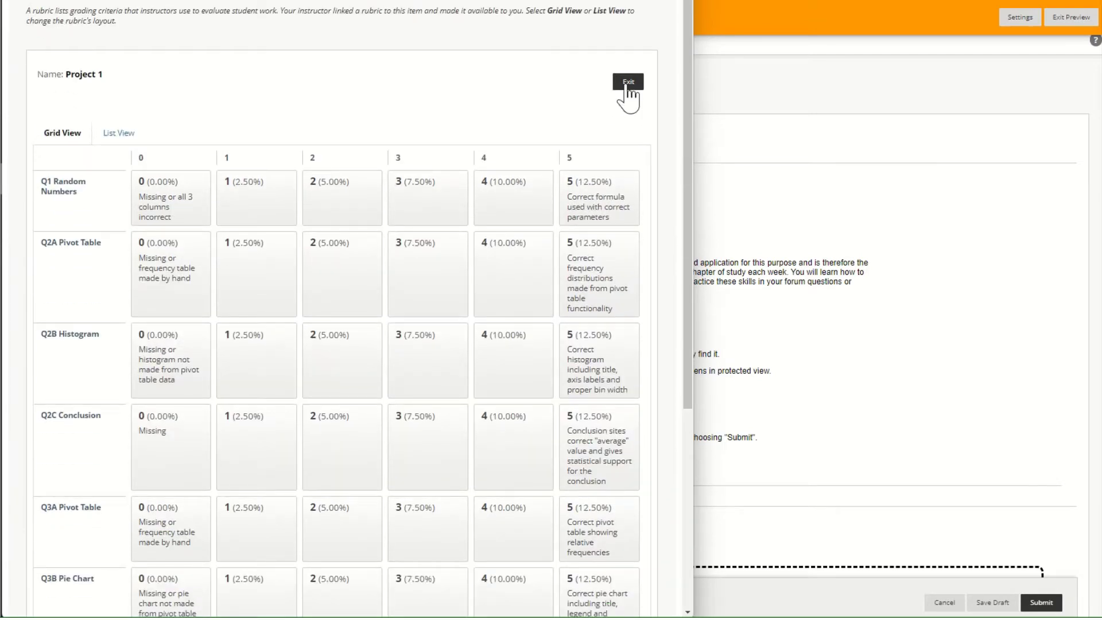
click(627, 83)
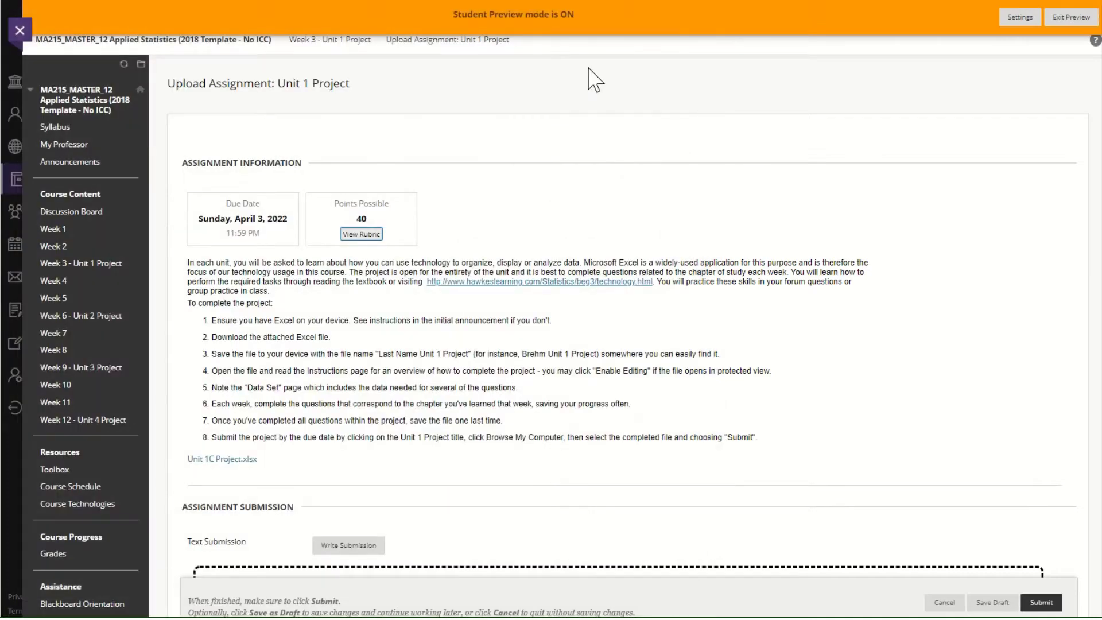
Attach the local file Unit 1C Project(1).xlsx to the Unit 1 Project assignment and submit it.
scroll(344, 517, down, 4)
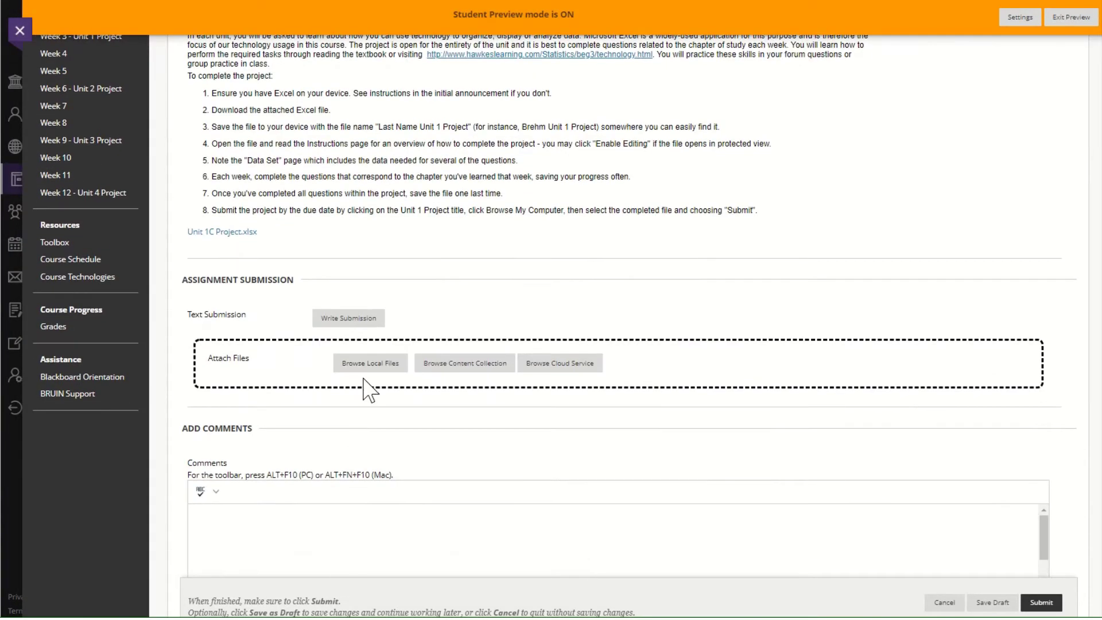
click(367, 363)
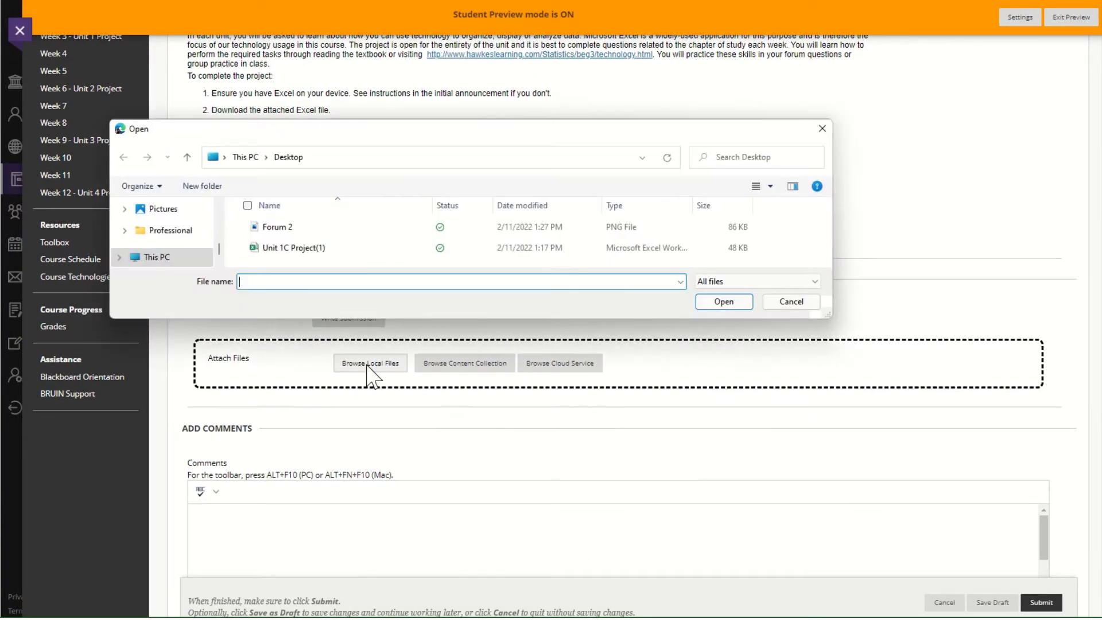
double_click(306, 253)
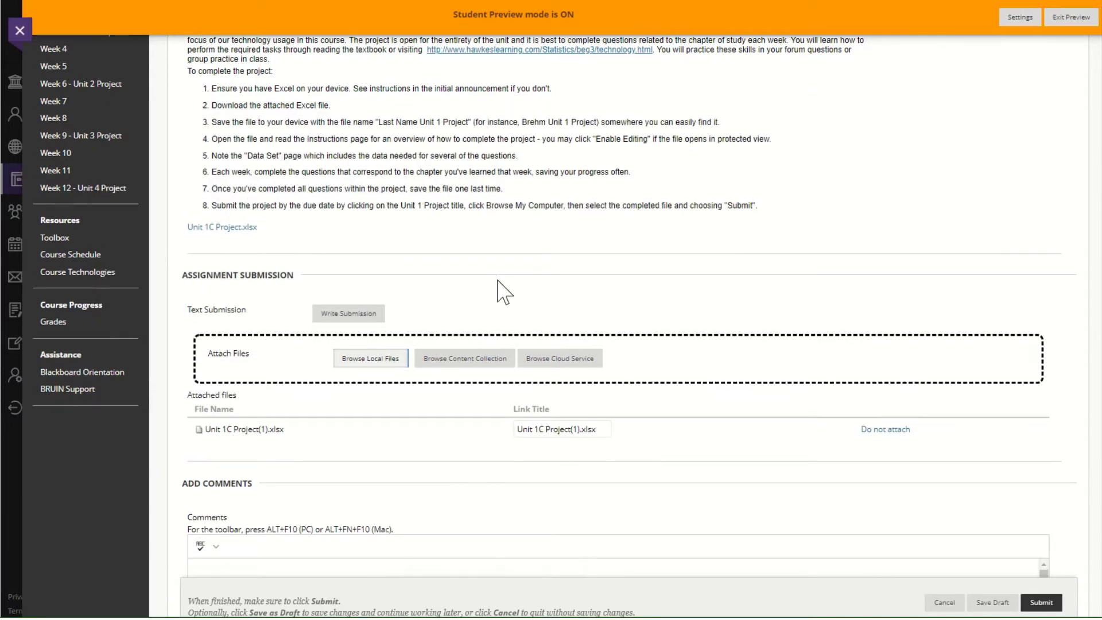
scroll(502, 290, down, 3)
scroll(763, 519, down, 2)
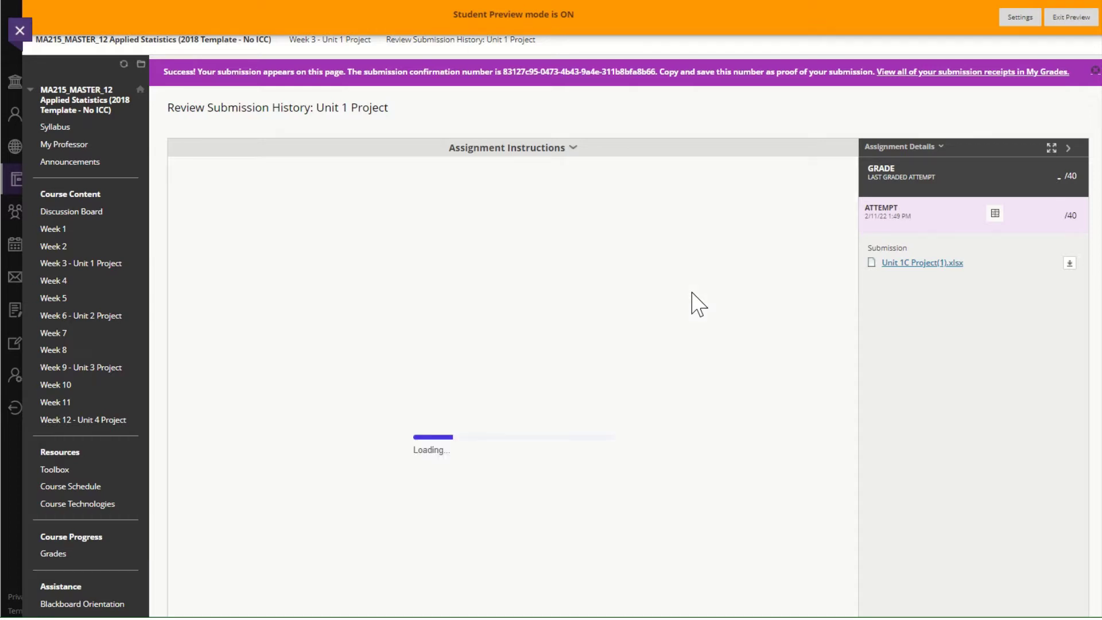
Look through the pages of the submitted Unit 1 Project workbook in the submission history preview.
scroll(581, 314, down, 1)
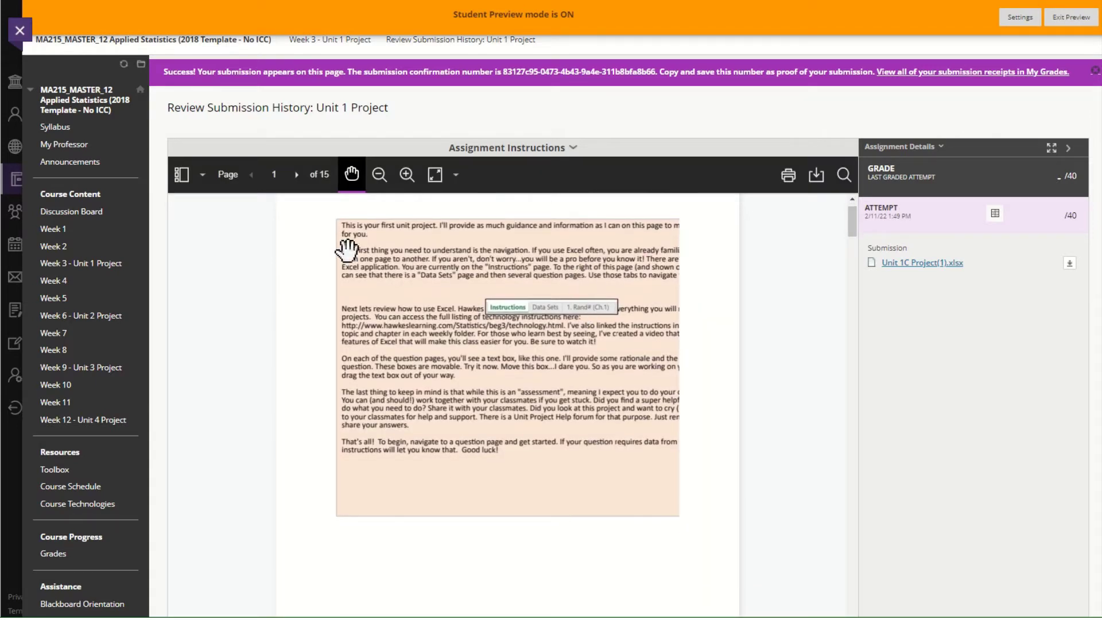
scroll(479, 474, down, 10)
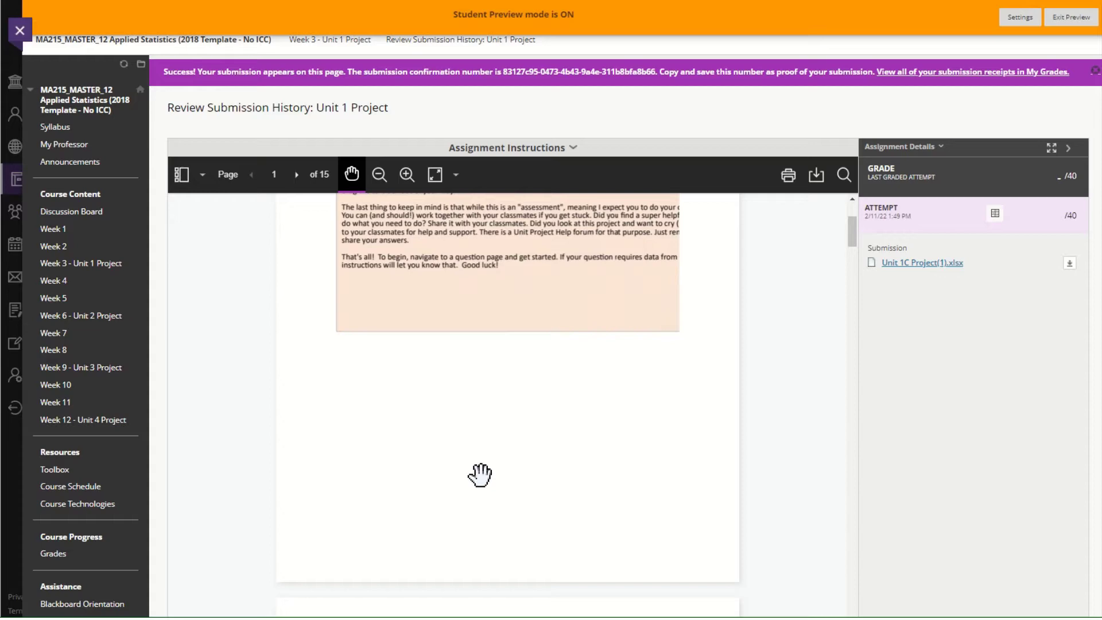
scroll(480, 474, down, 10)
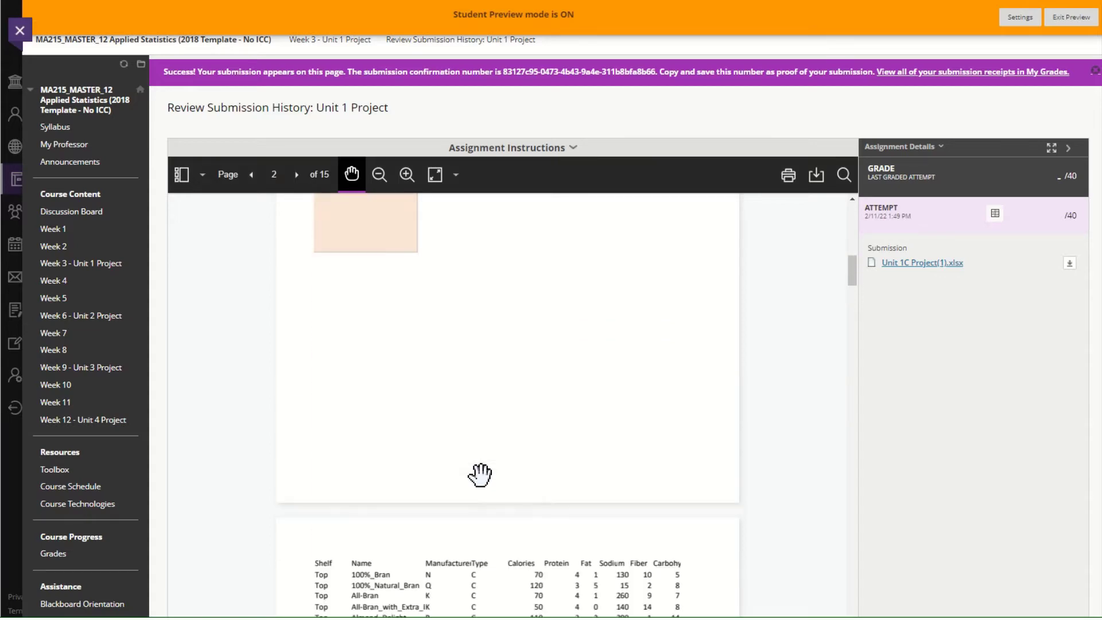
scroll(479, 474, down, 10)
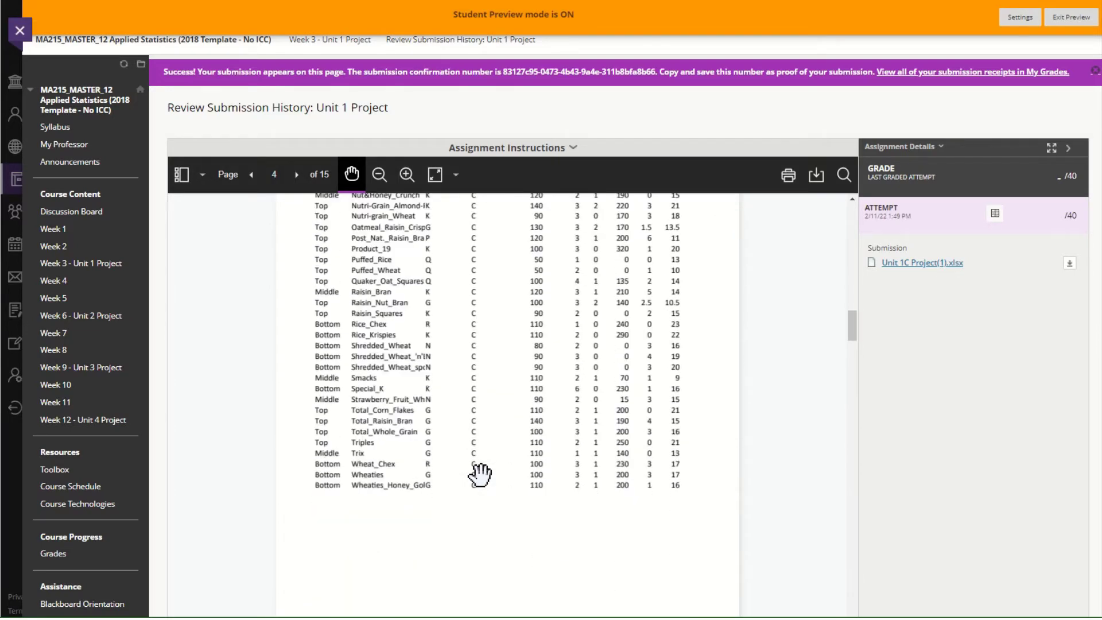
scroll(479, 474, down, 10)
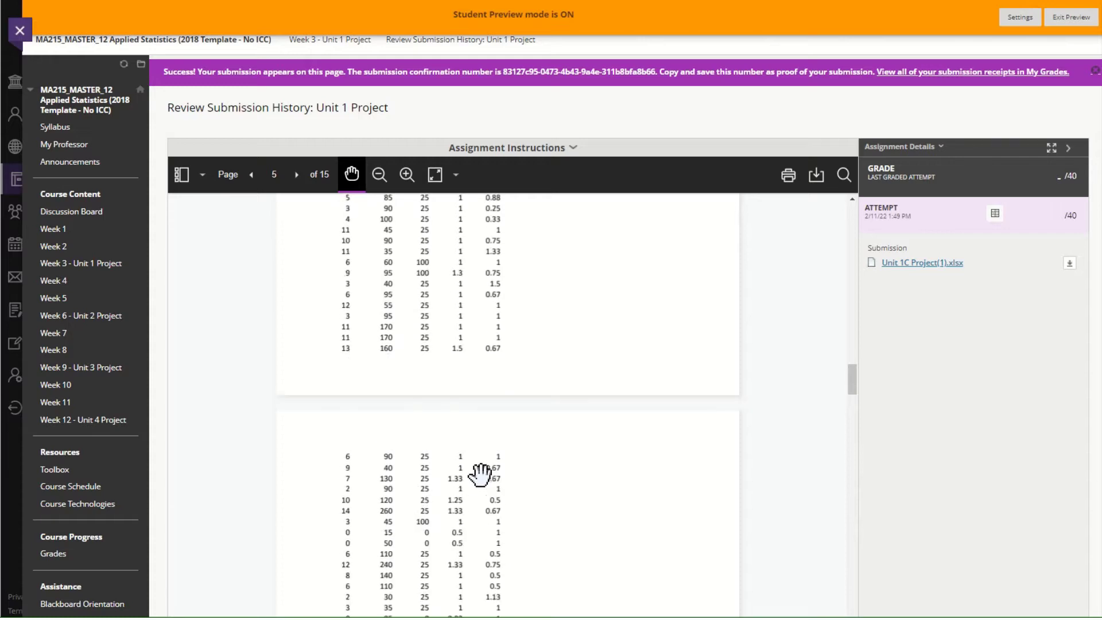
scroll(479, 474, down, 3)
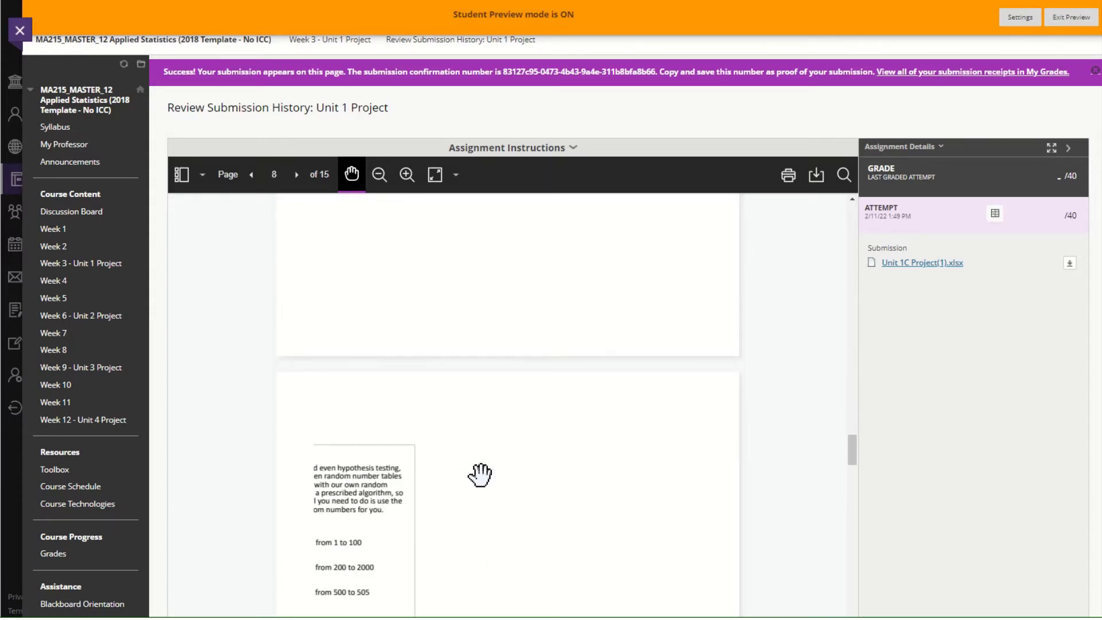
scroll(479, 474, down, 15)
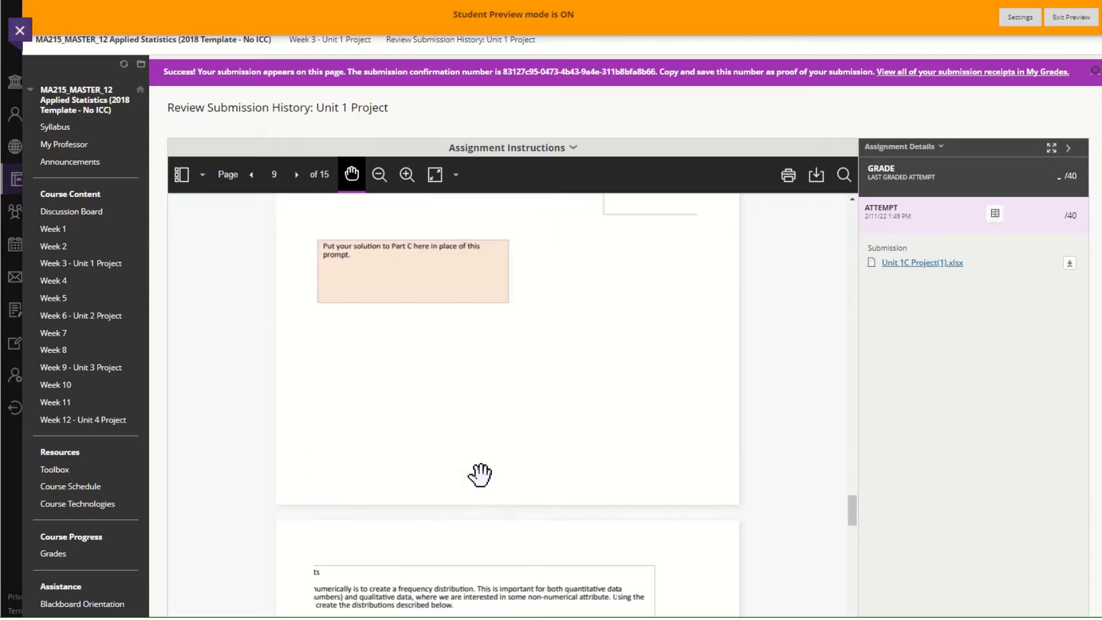
scroll(479, 474, down, 6)
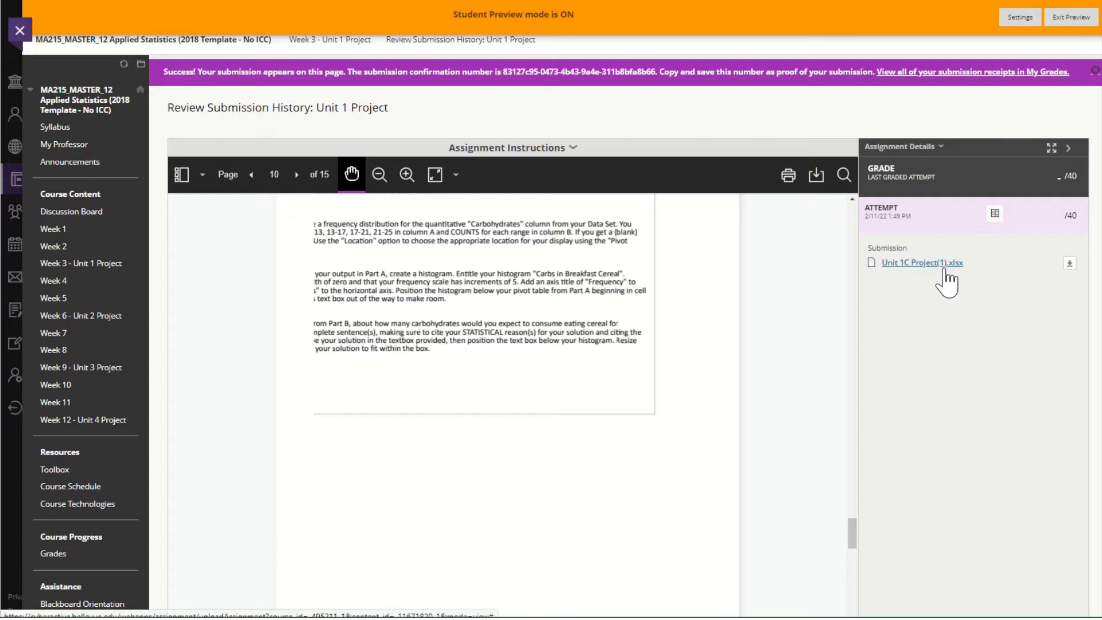
Exit student preview, keeping the preview user and all data.
click(1068, 18)
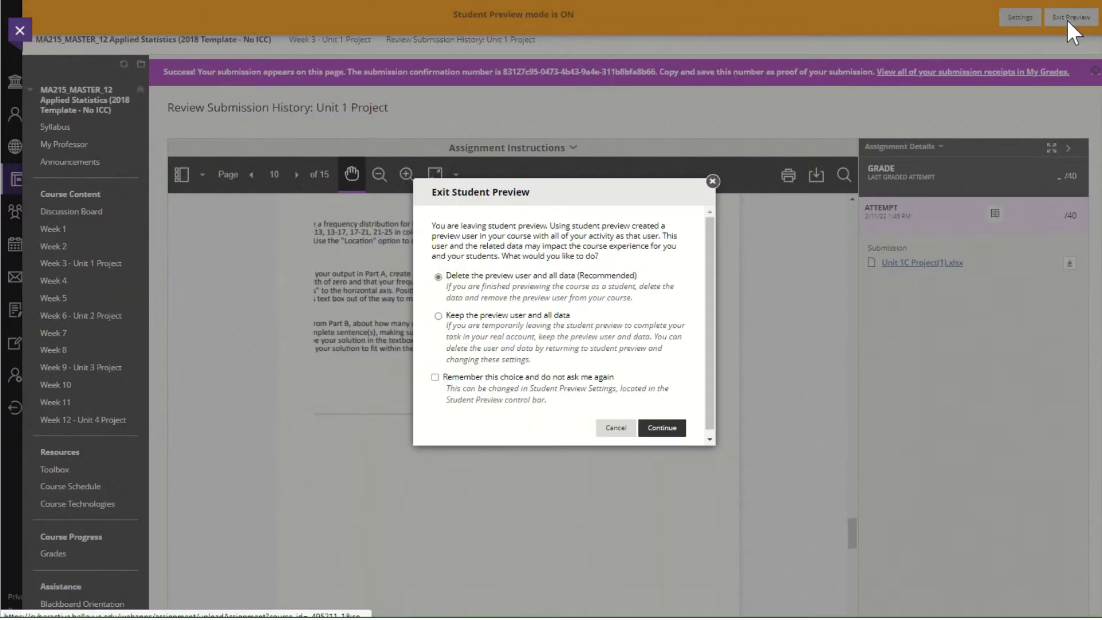
click(438, 316)
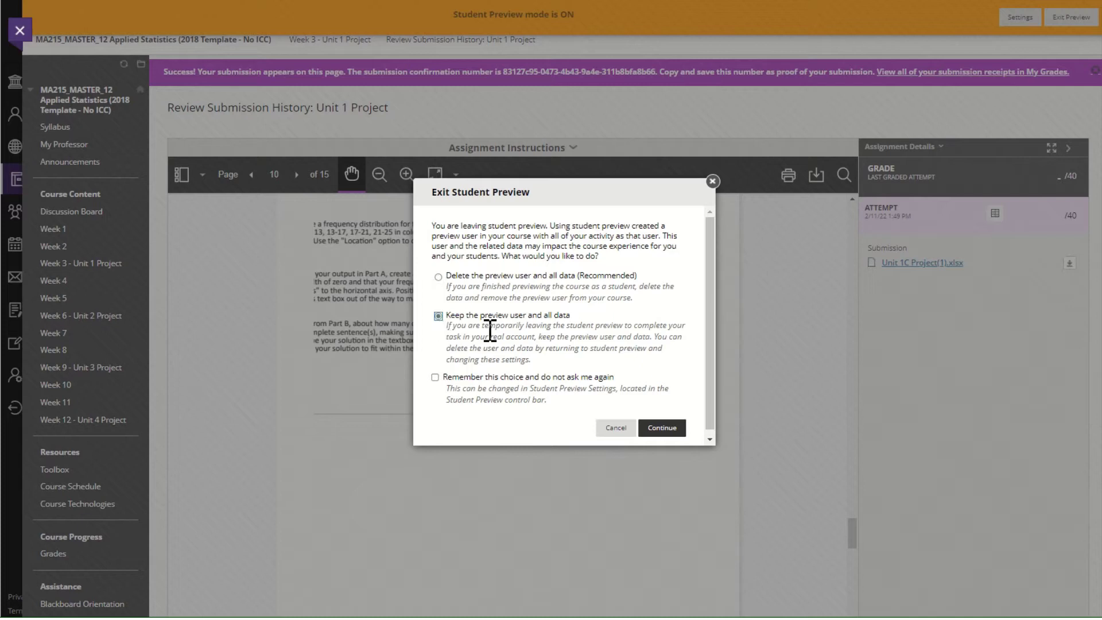
click(665, 432)
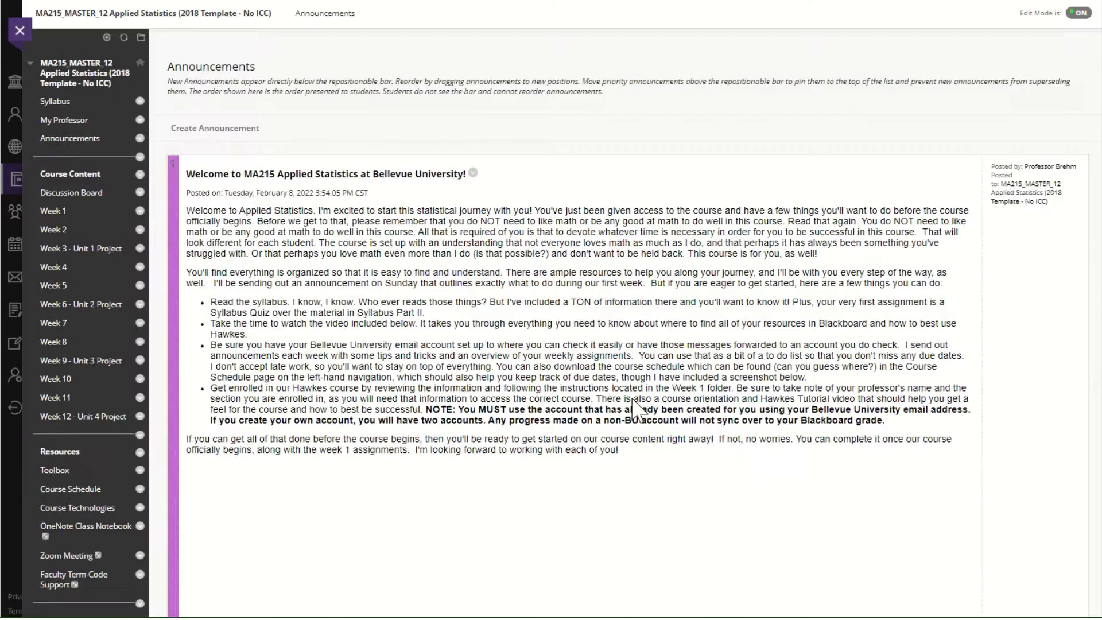
Open the Needs Grading list from the course's Grade Center.
scroll(376, 385, down, 5)
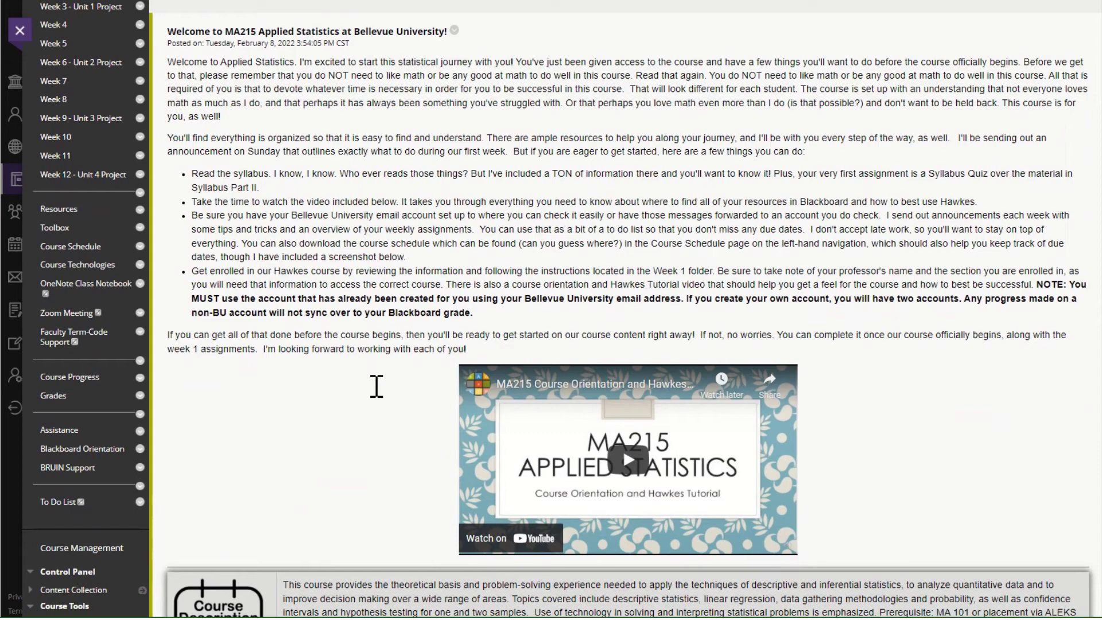
scroll(143, 484, down, 4)
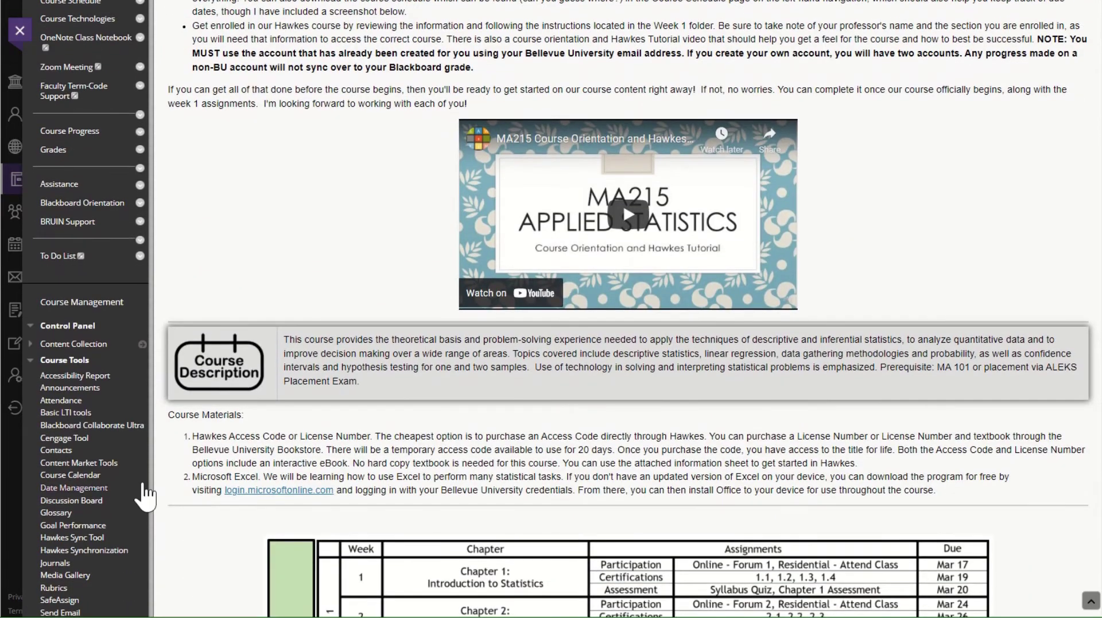
click(30, 361)
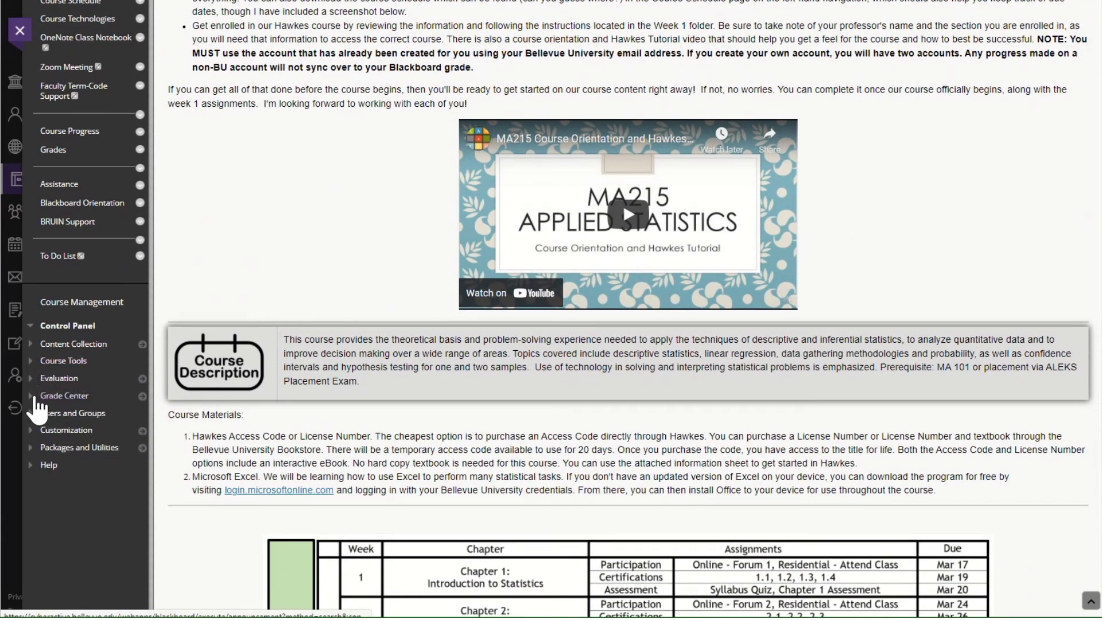
click(31, 396)
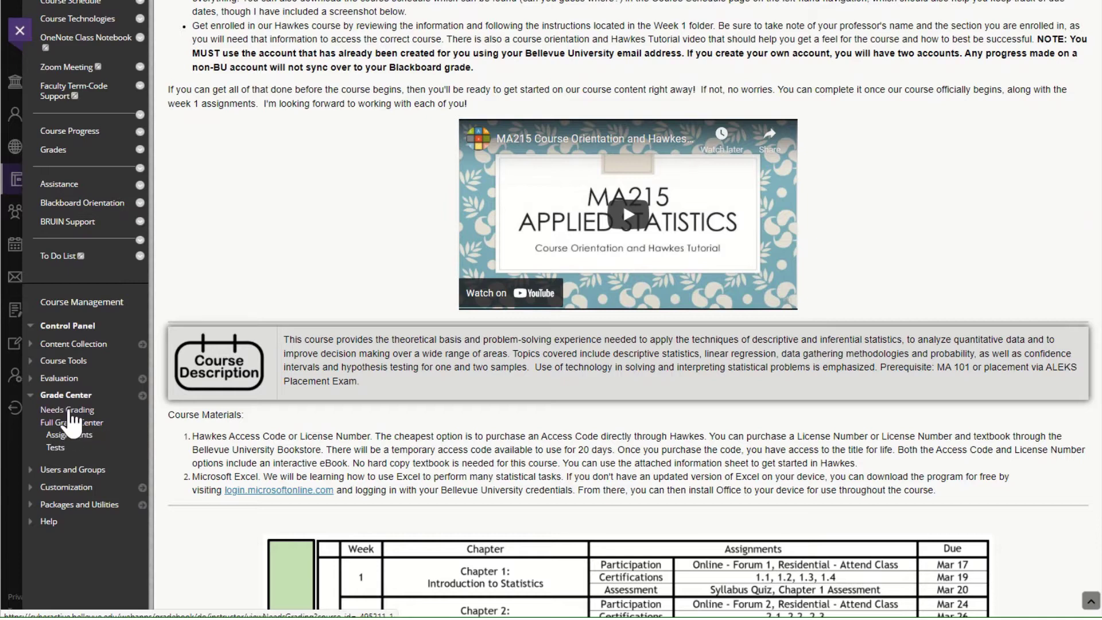
click(73, 410)
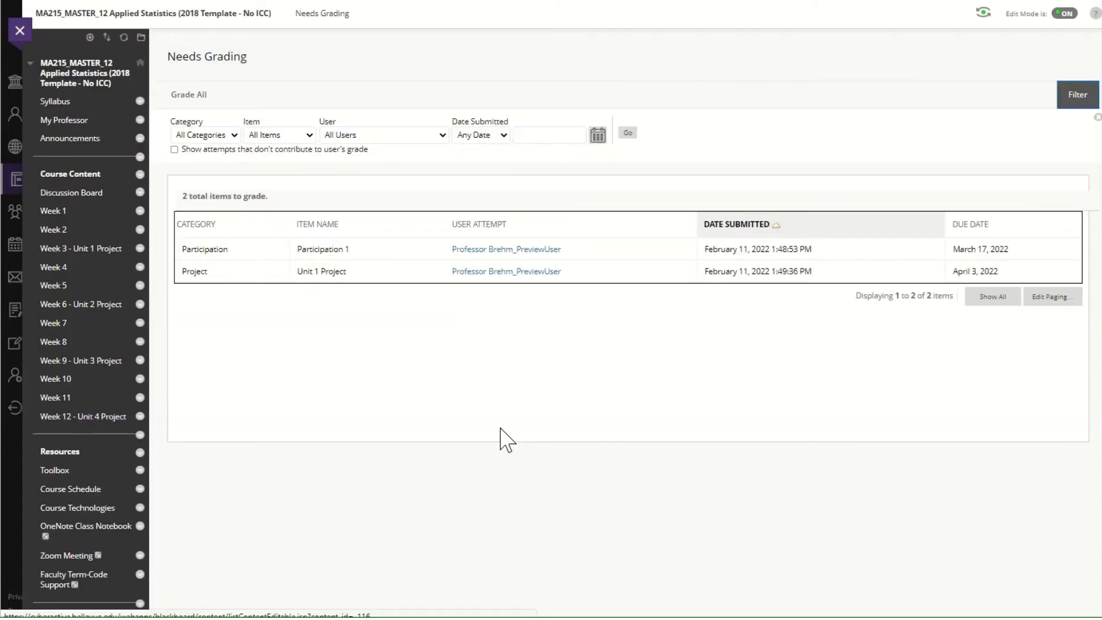
Open the preview user's Participation 1 attempt and show its Discussion rubric in a separate window beside the forum post.
mouse_move(357, 253)
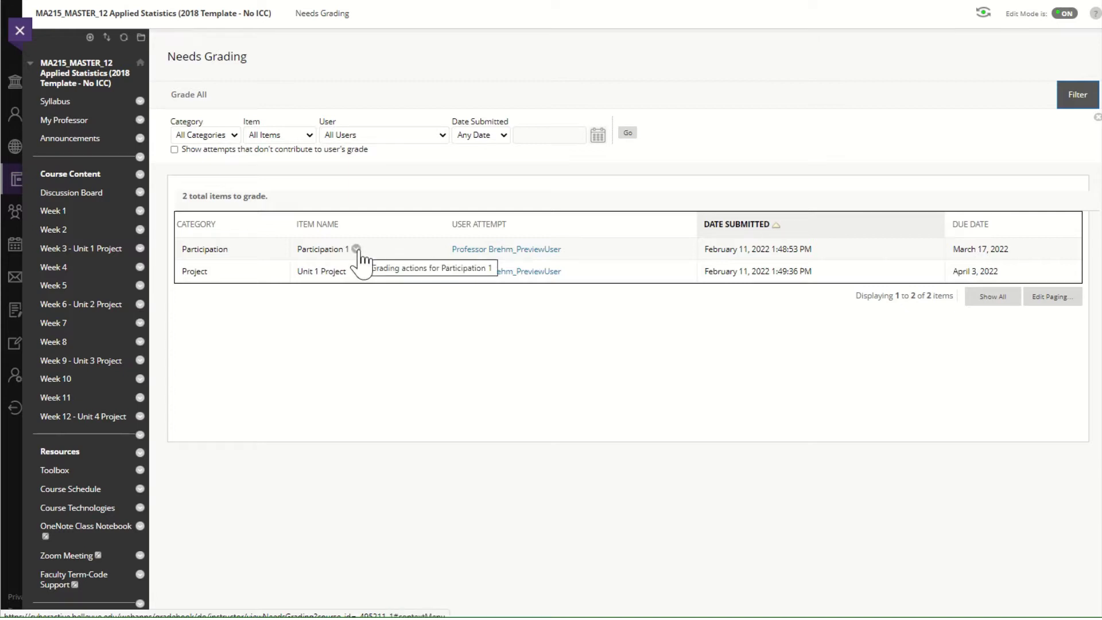
click(465, 251)
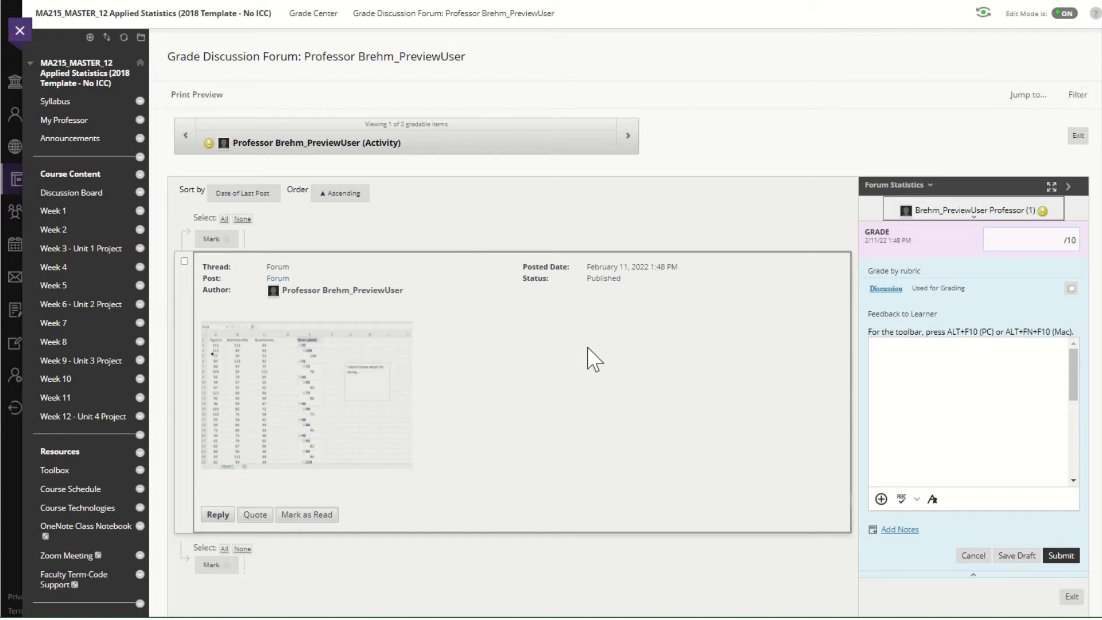
scroll(521, 368, down, 3)
mouse_move(278, 215)
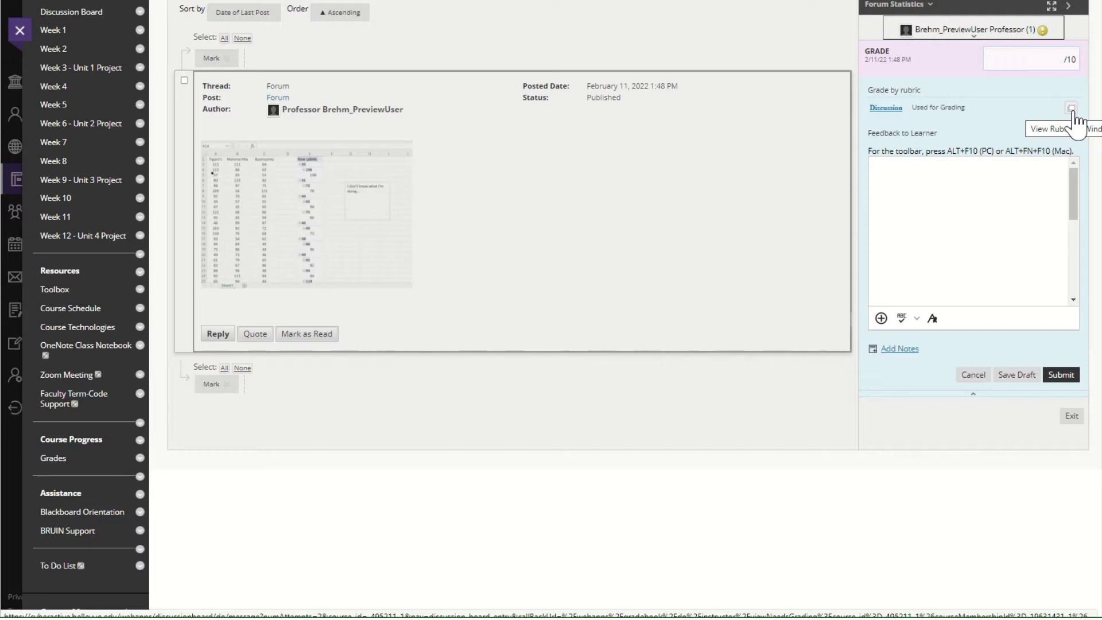
click(888, 109)
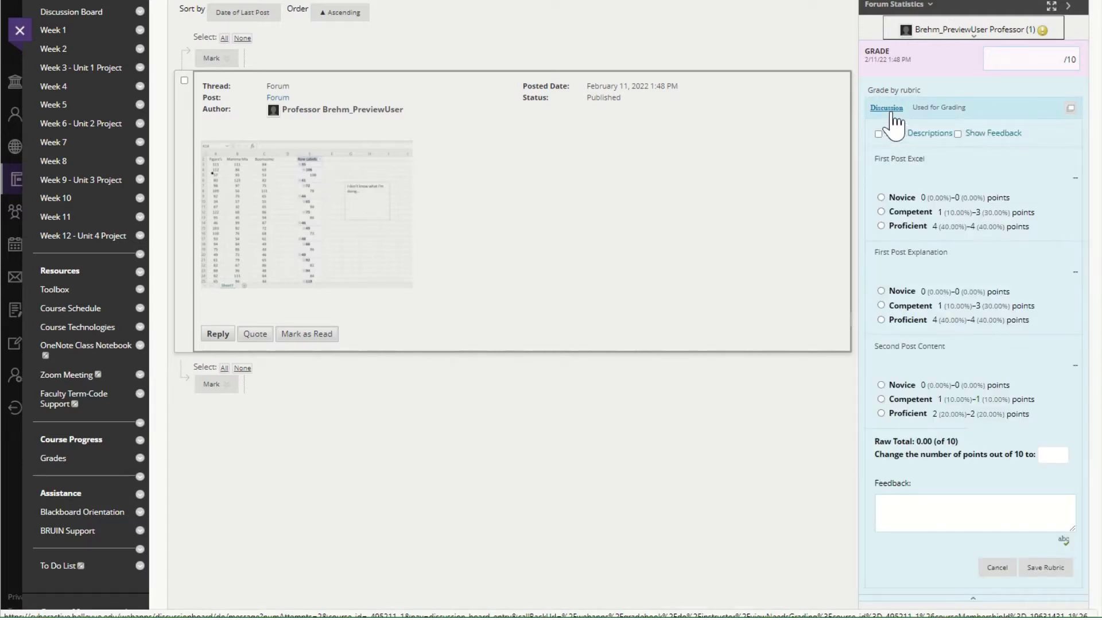
click(1070, 109)
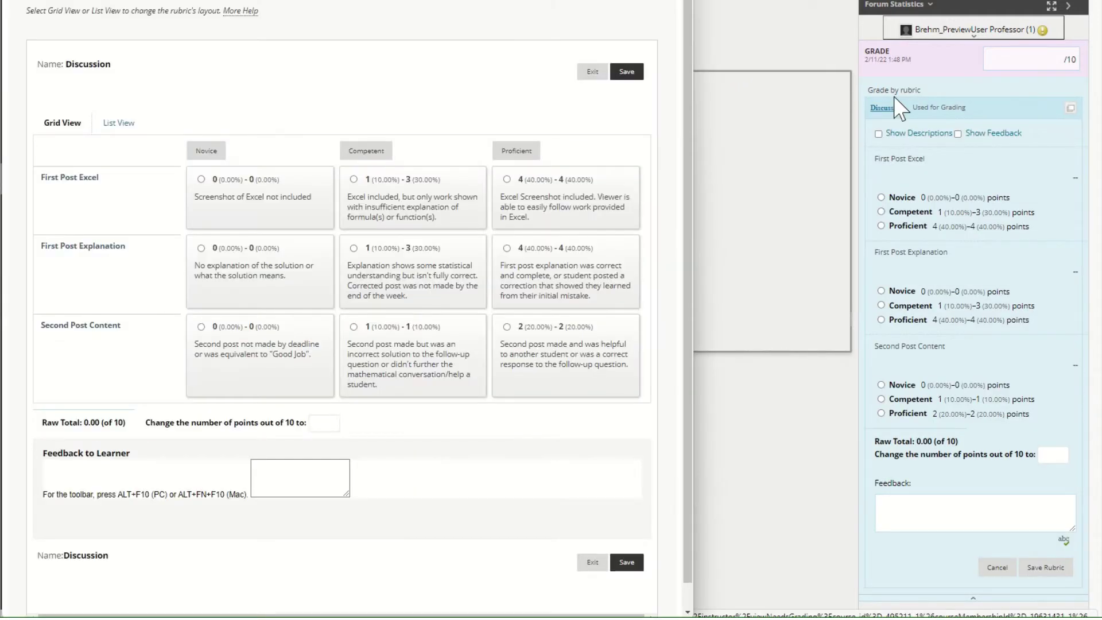
drag(477, 3, 882, 0)
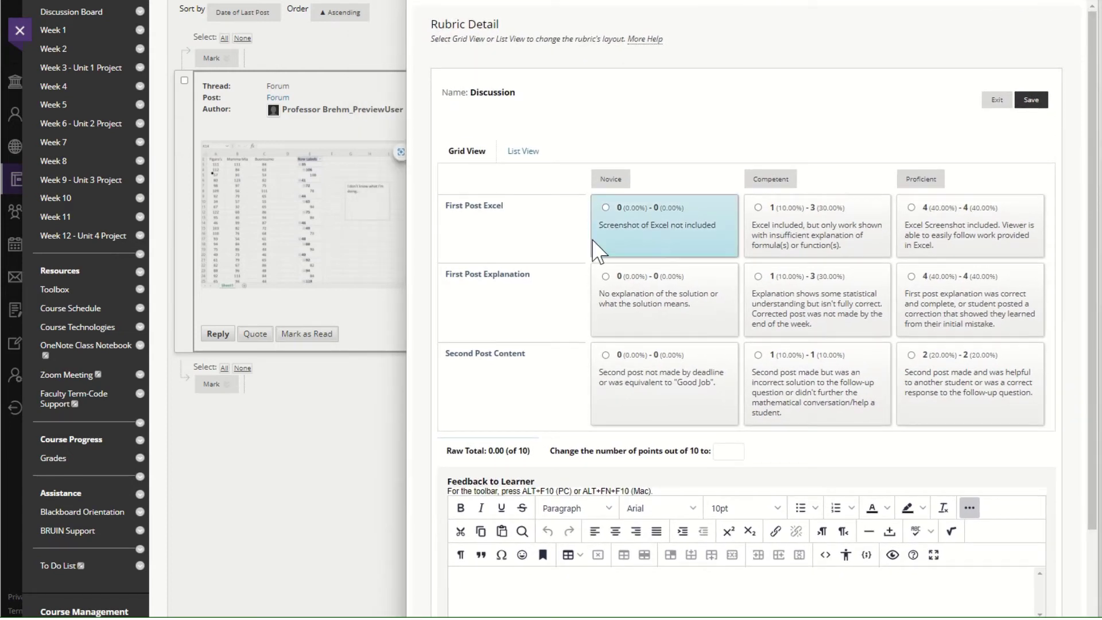
Score First Post Excel 2 points and both other criteria 0, add feedback to view the frequency distributions video, and save the rubric.
click(842, 219)
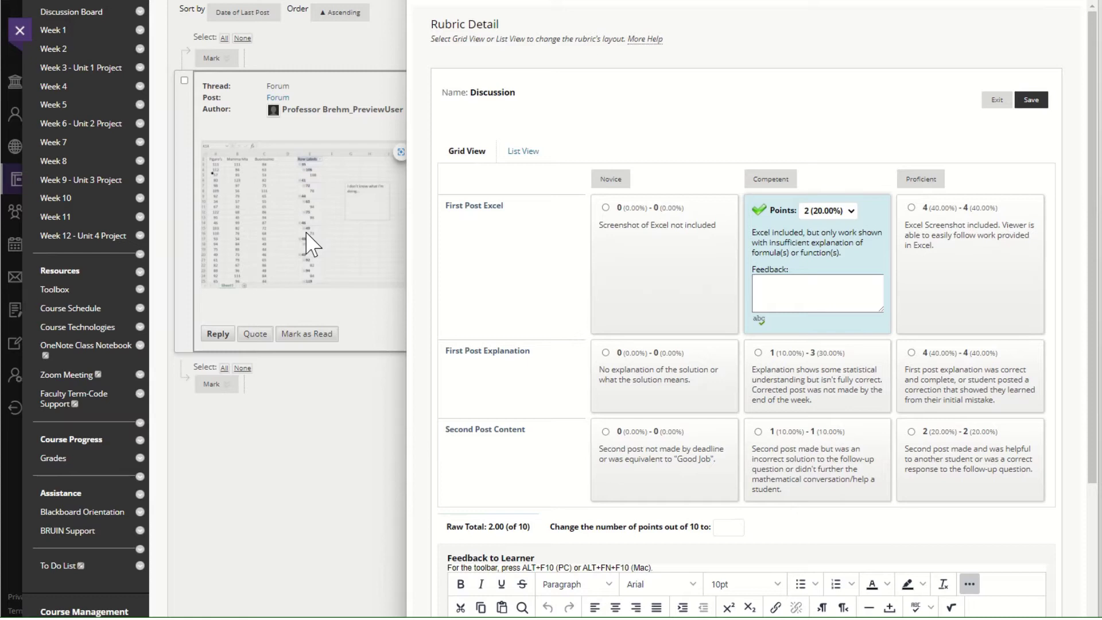
click(688, 406)
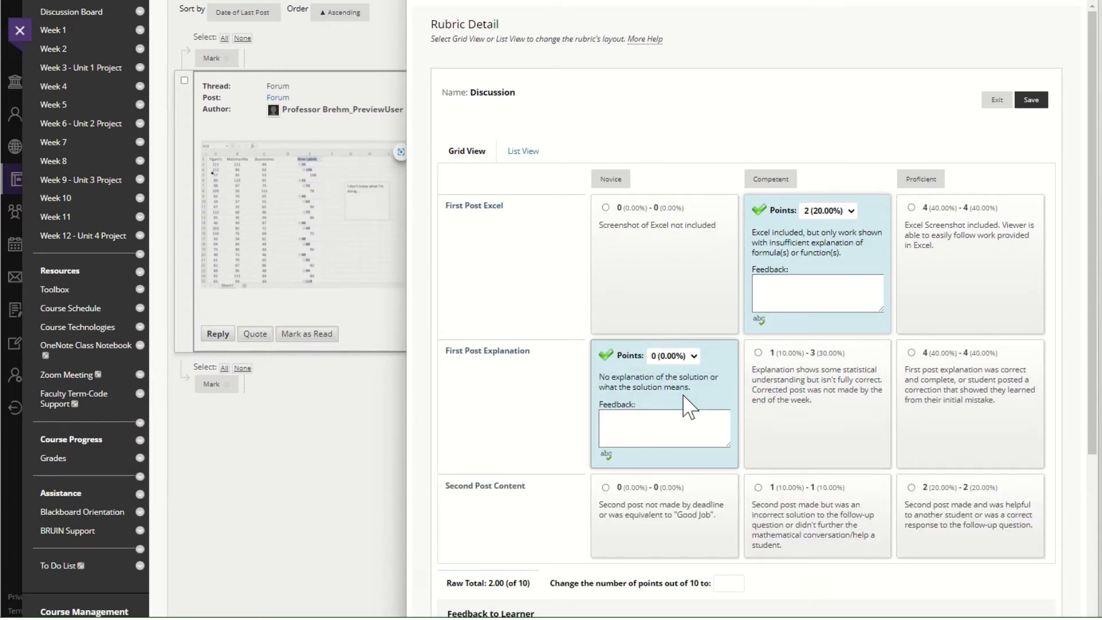
scroll(688, 406, down, 1)
click(666, 469)
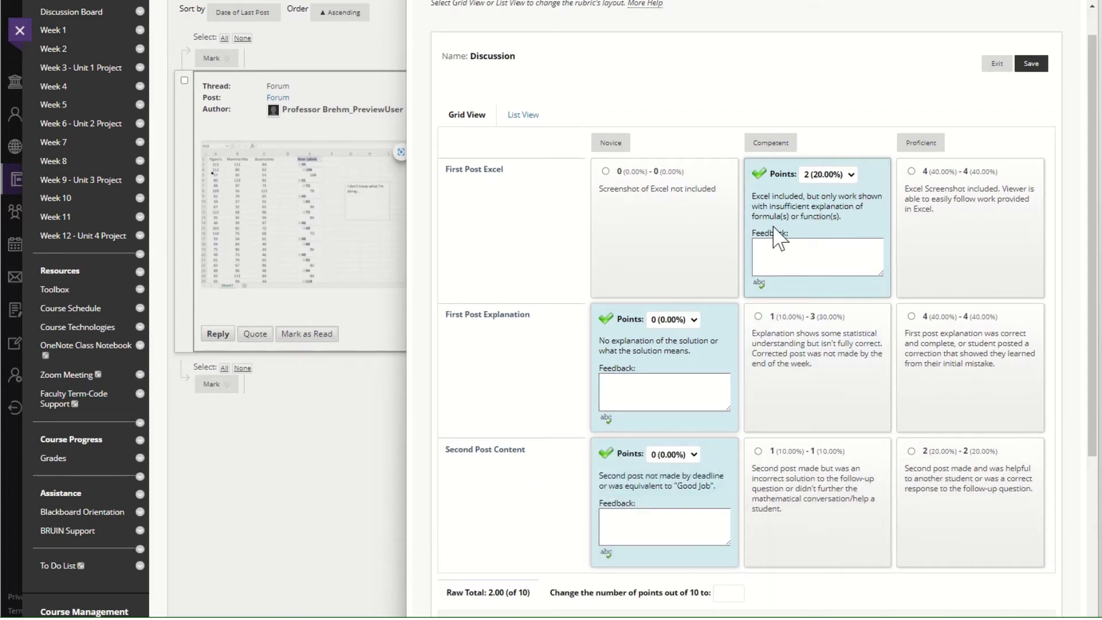
click(821, 249)
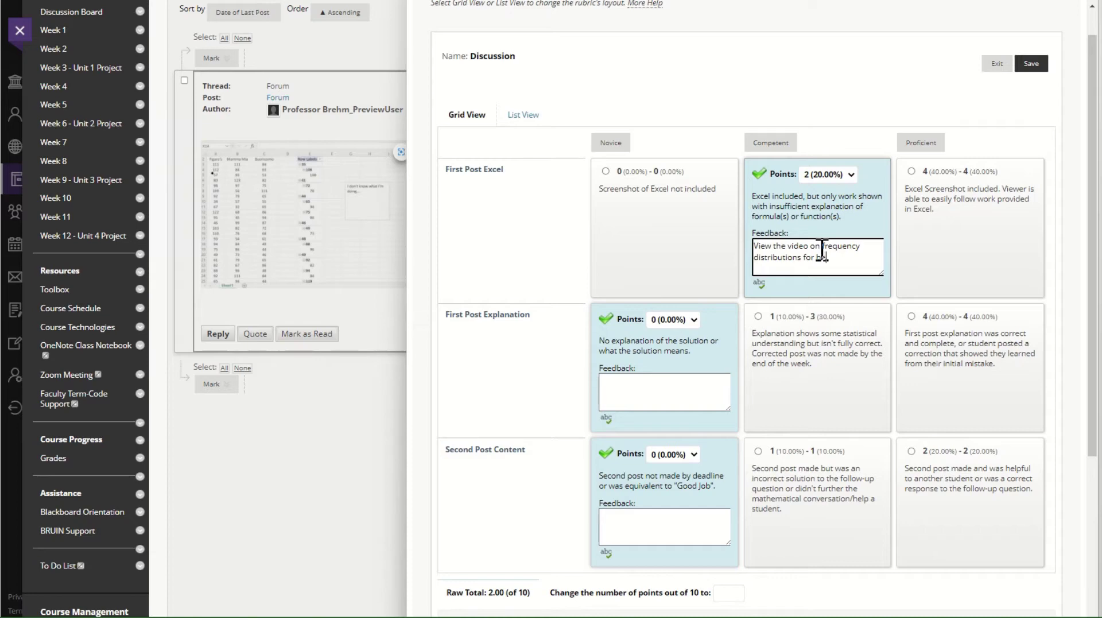
click(1031, 64)
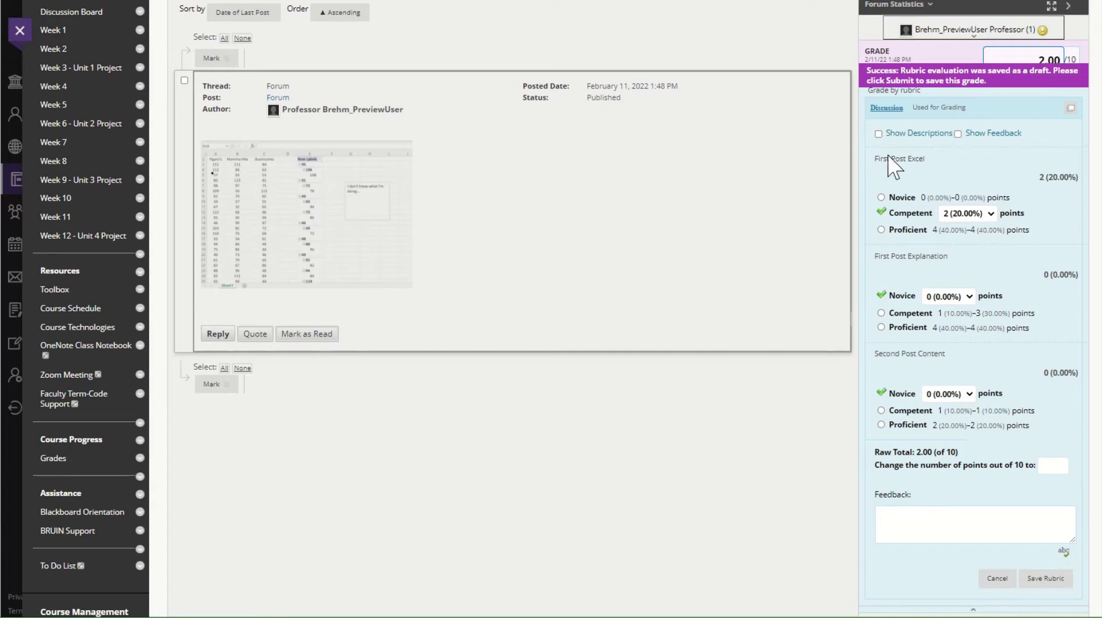
Review the Discussion rubric with its descriptions shown, then save it and submit the Participation 1 grade.
click(878, 134)
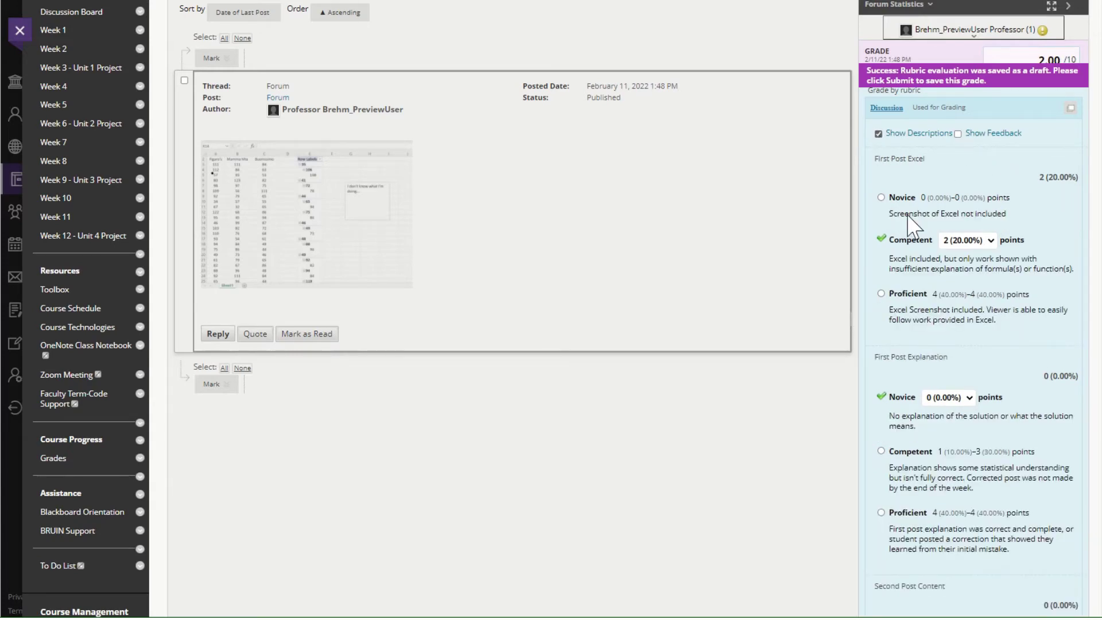
scroll(1002, 327, down, 3)
scroll(998, 323, up, 5)
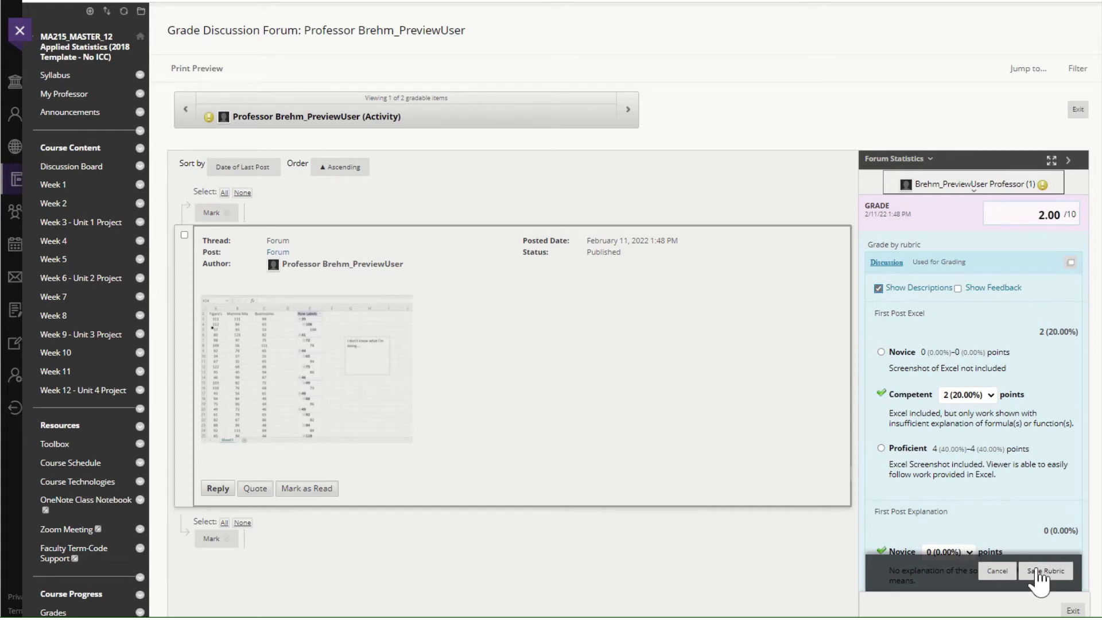
click(1037, 572)
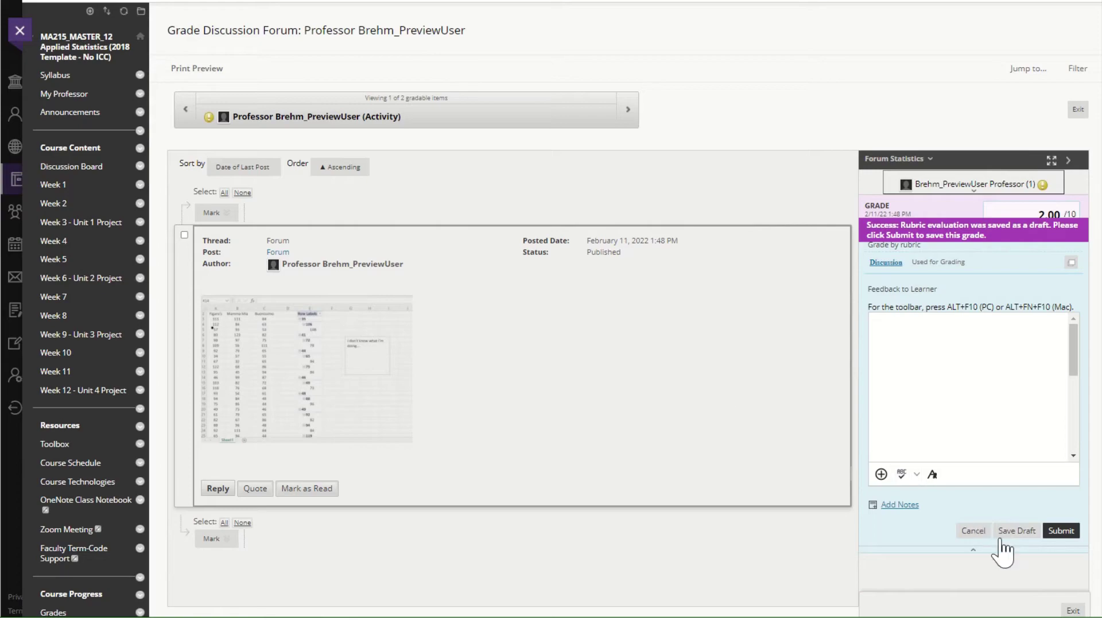
click(1060, 530)
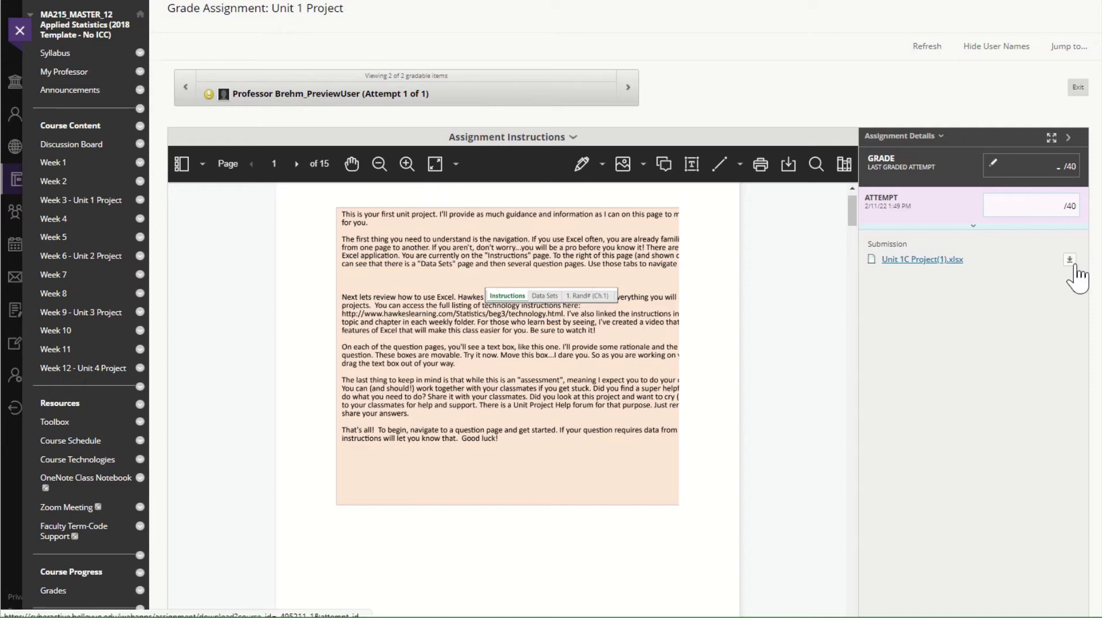
Download the submitted Unit 1C Project(1).xlsx, look through its question sheets in Excel, and close the workbook.
click(1074, 268)
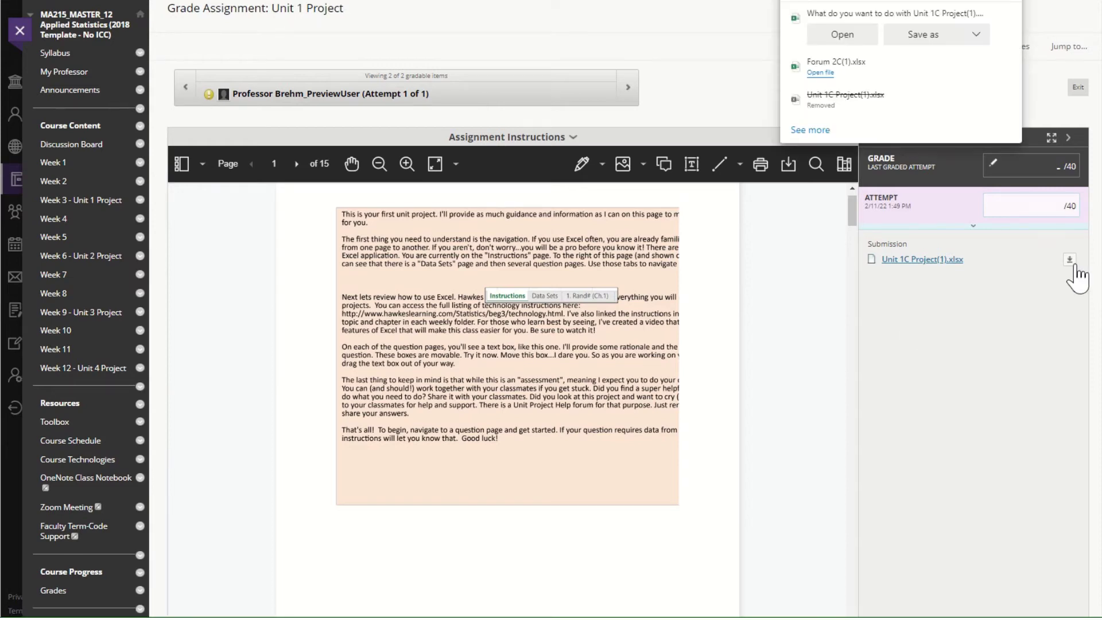
click(856, 36)
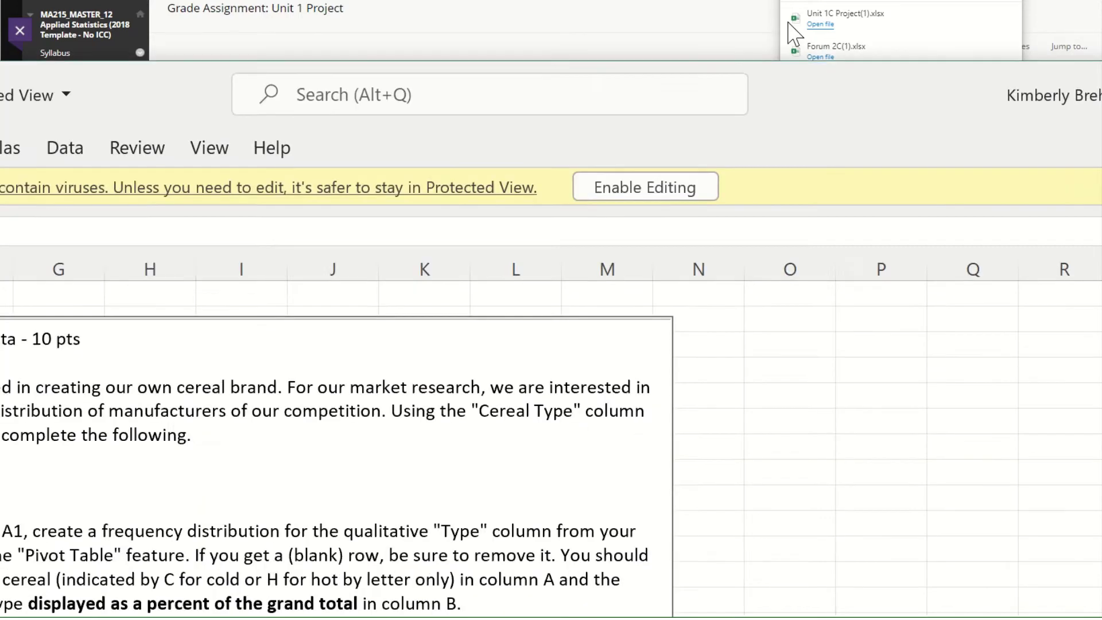
scroll(692, 246, down, 6)
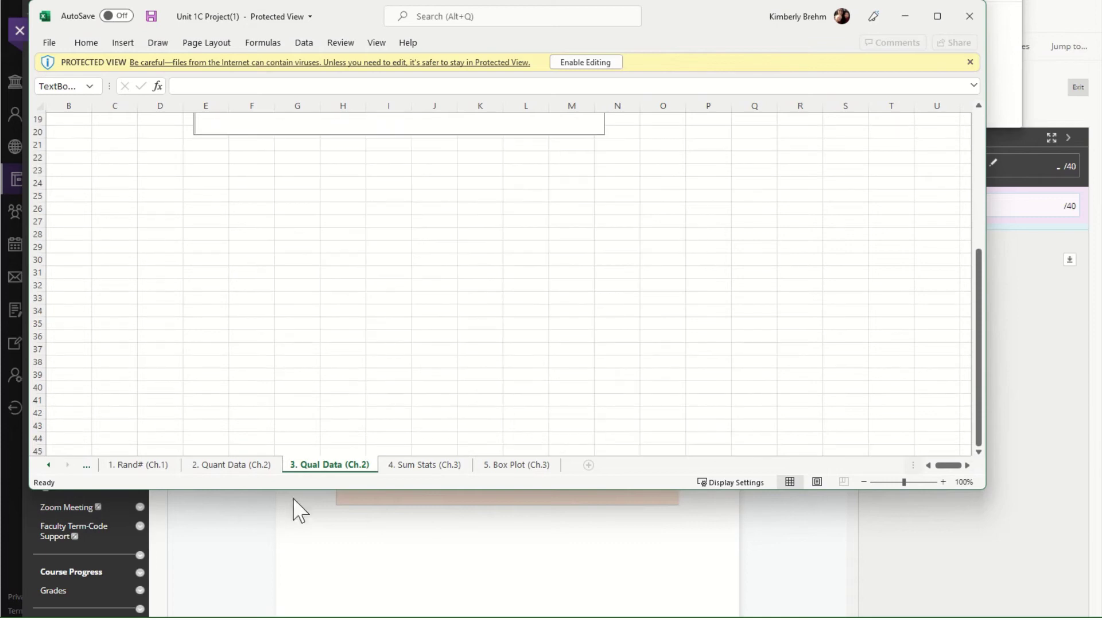
click(218, 470)
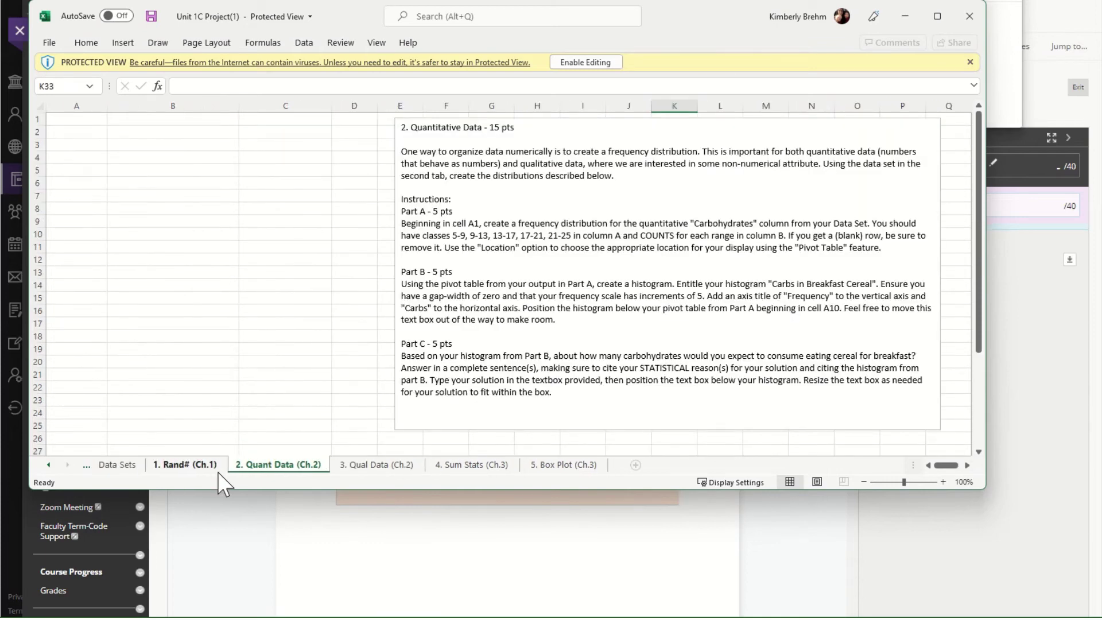
click(177, 467)
click(969, 10)
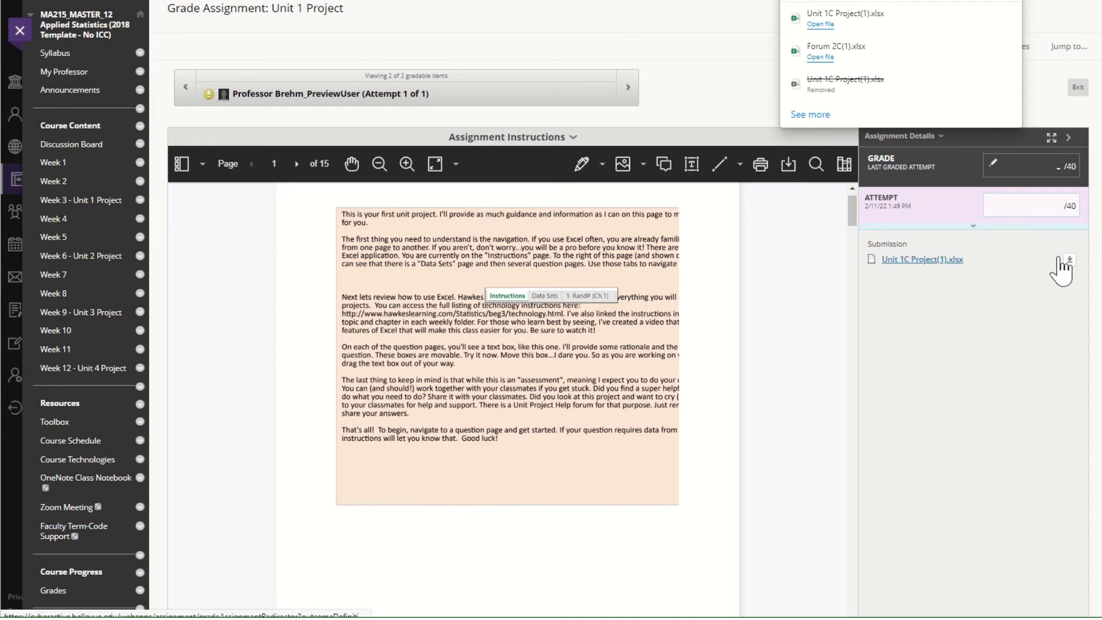
Open the Project 1 rubric for grading and give 0 points to Q1 Random Numbers and Q2A Pivot Table.
click(978, 226)
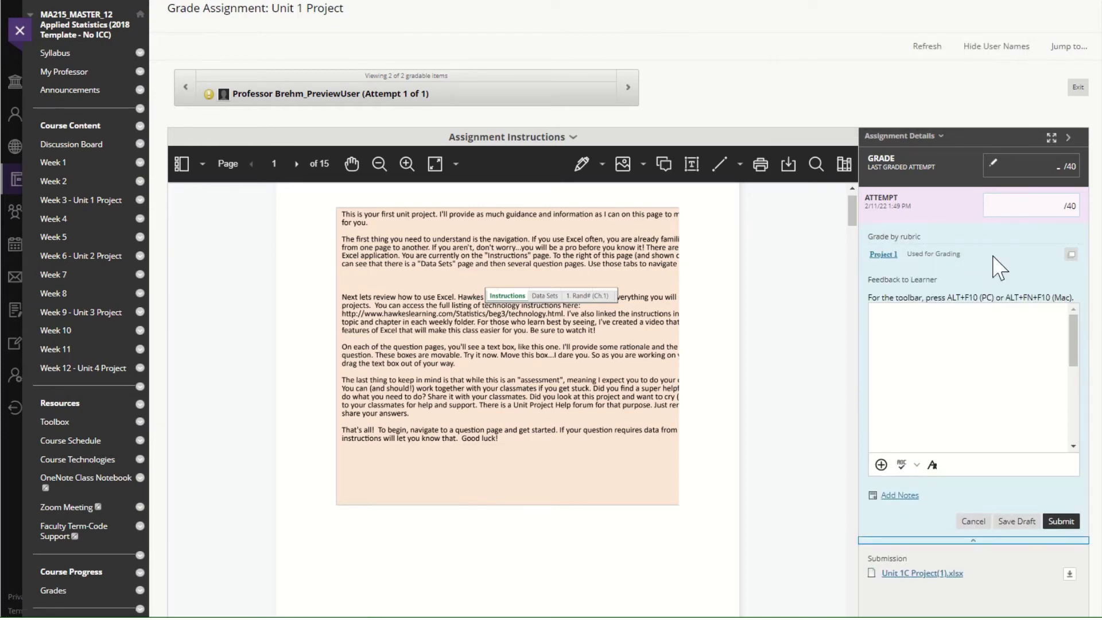
click(1071, 254)
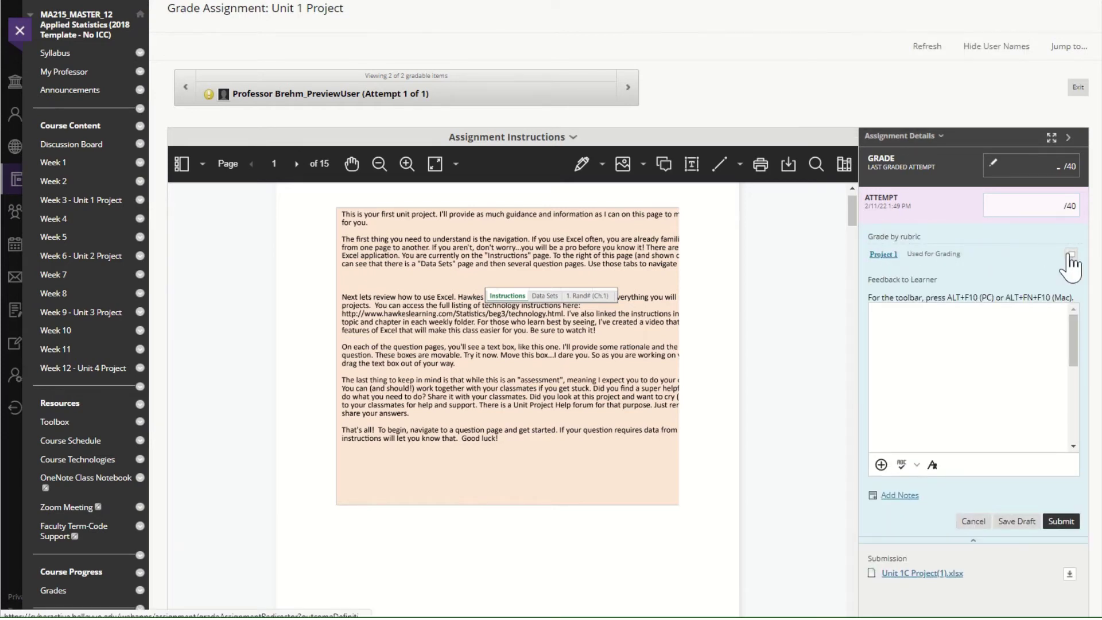
click(172, 210)
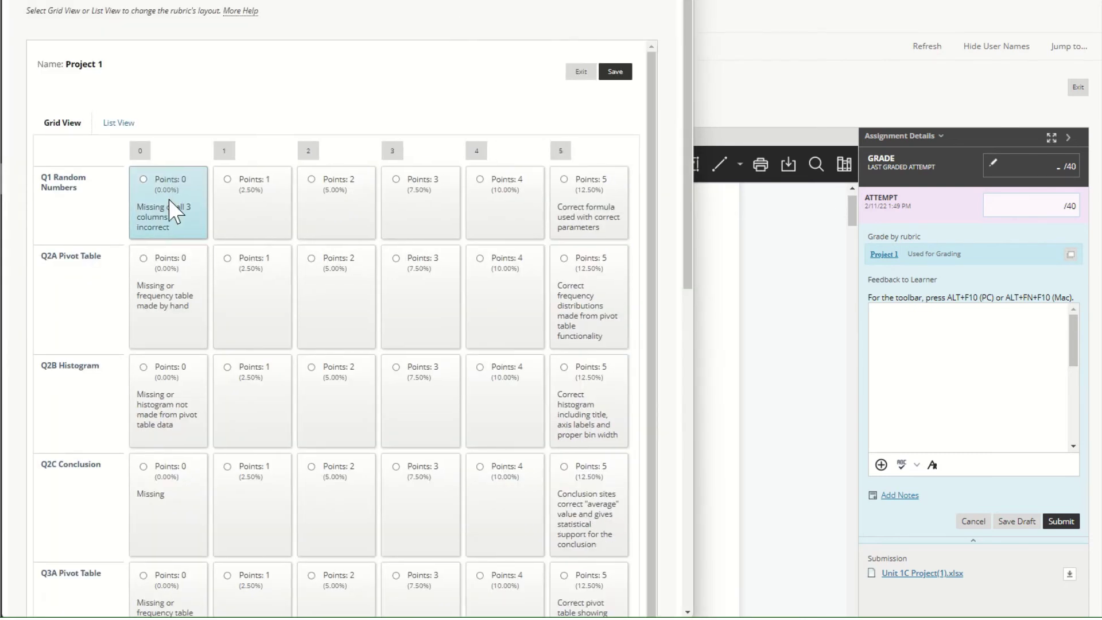
click(182, 359)
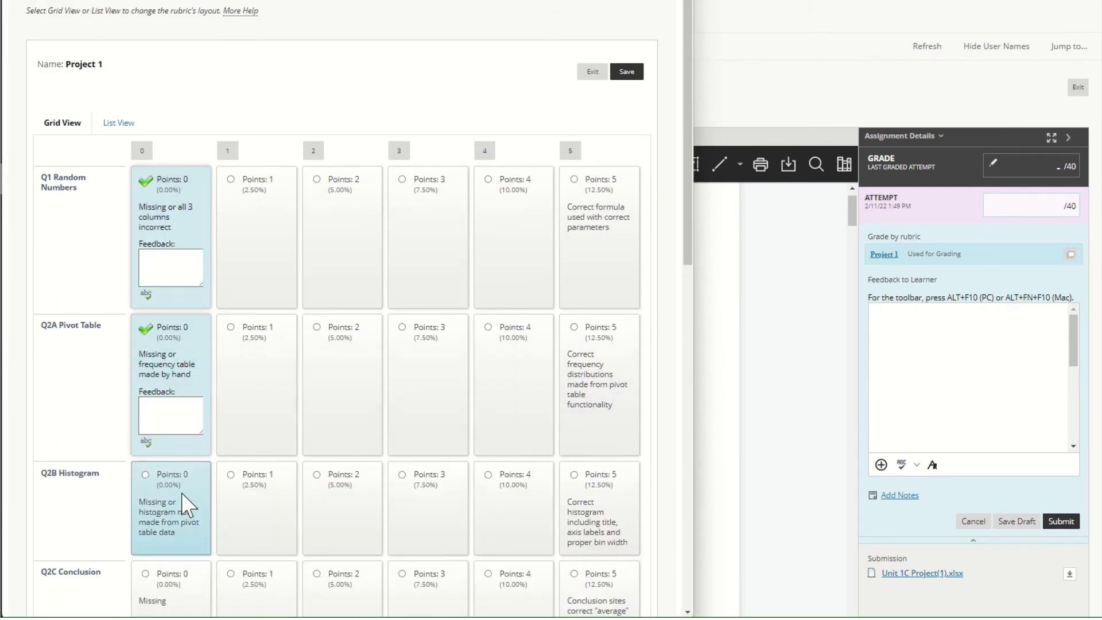
Give Q2B Histogram 3 points with the feedback "Missing axis labels".
click(434, 486)
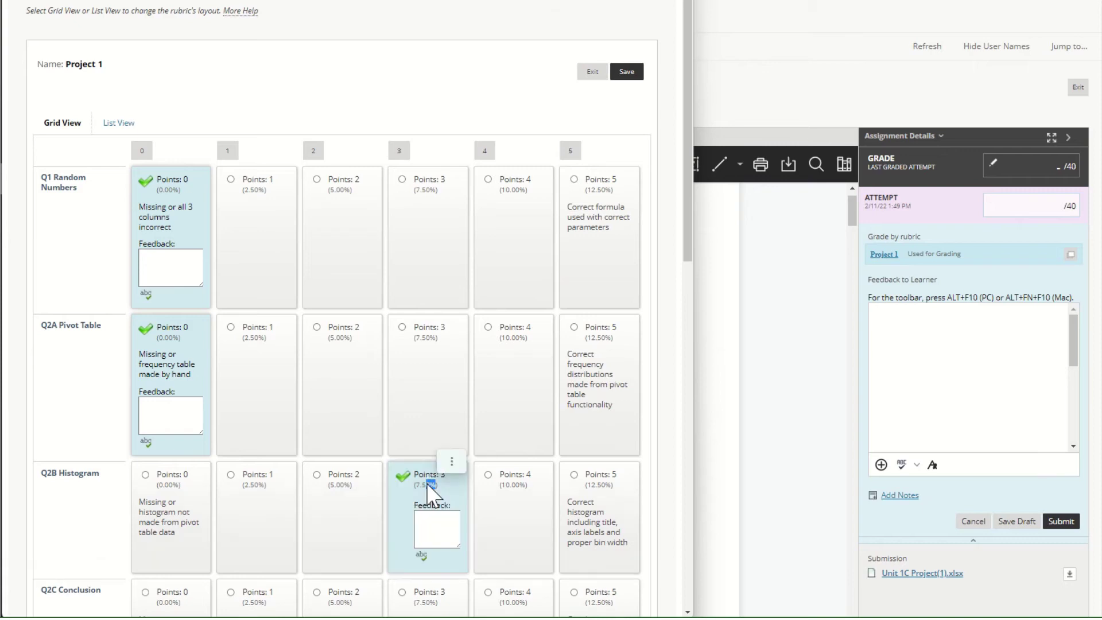
click(442, 529)
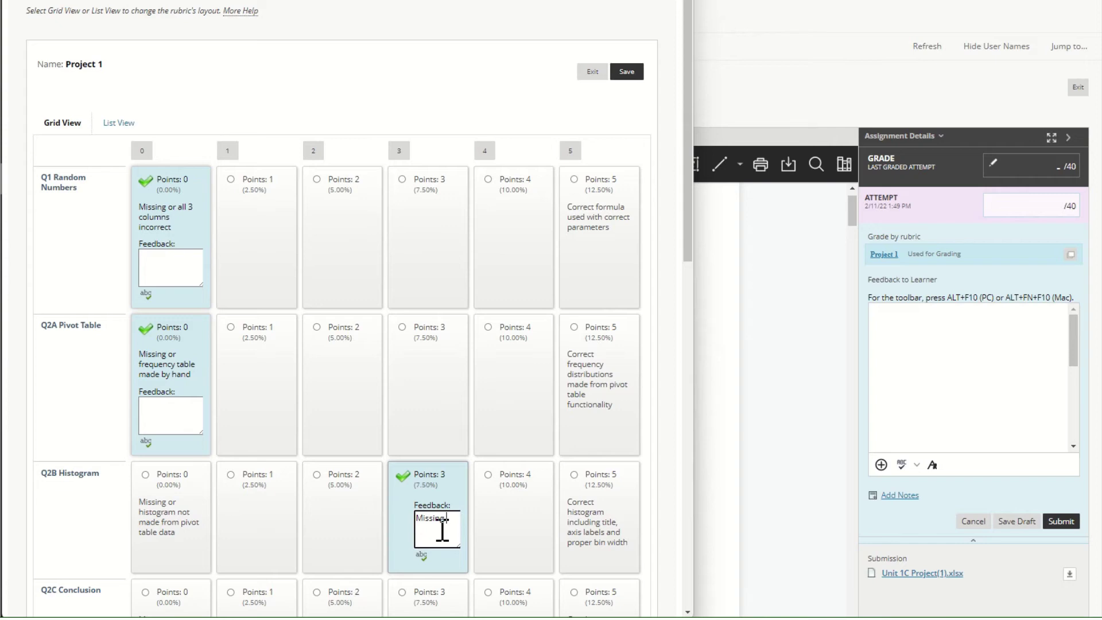
text(Missing axis labels)
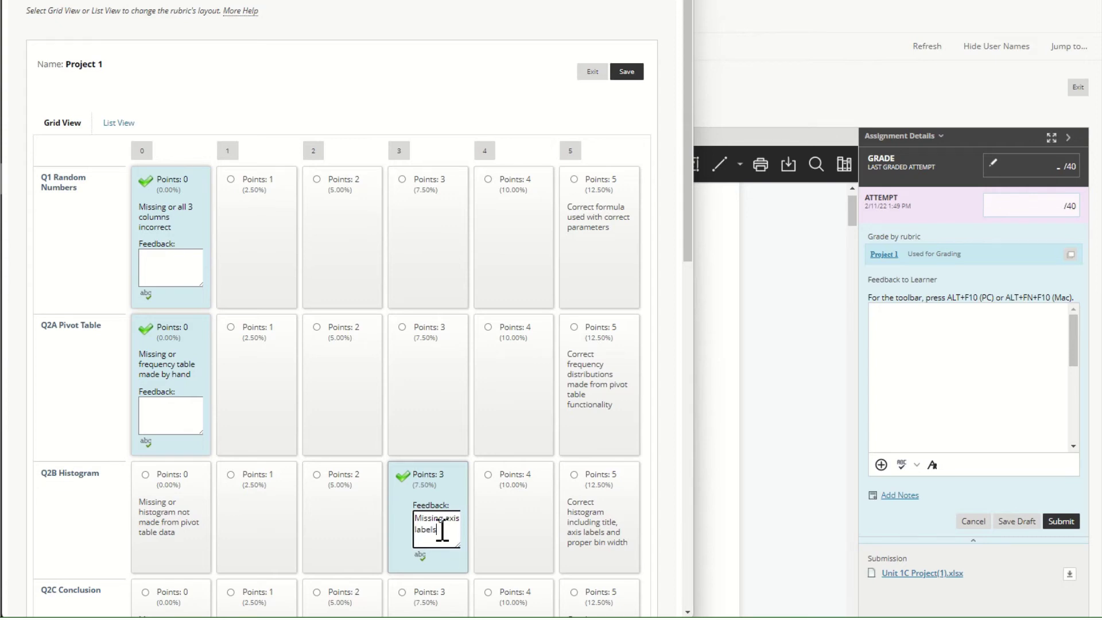
Give 0 points to Q2C, Q3A, Q3B, Q4 and Q5, then save the Project 1 rubric and submit the Unit 1 Project grade.
scroll(442, 529, down, 9)
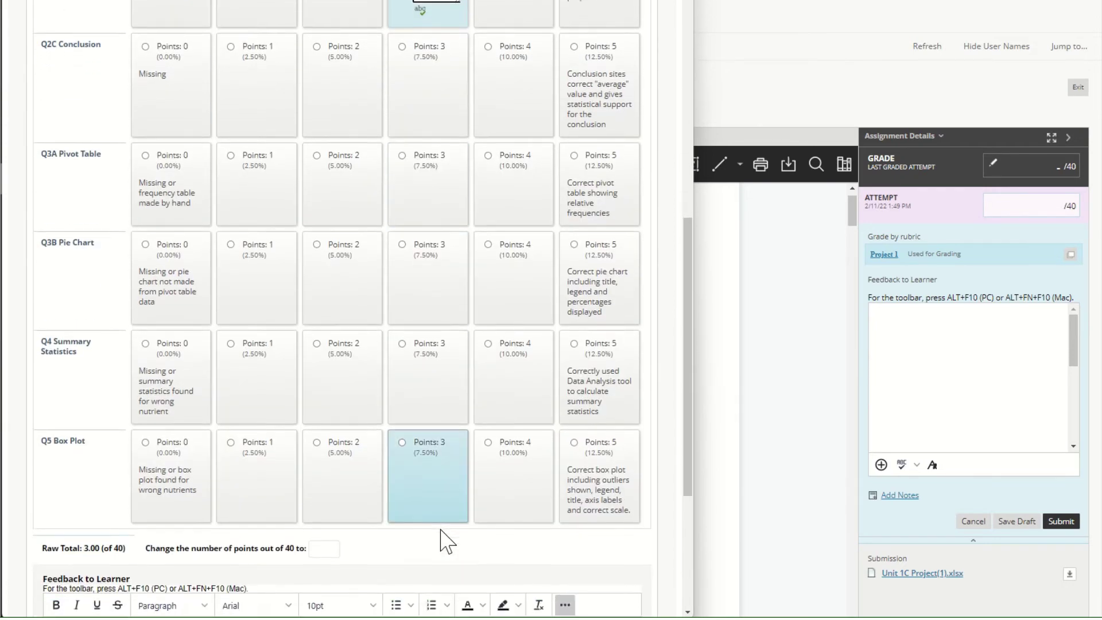
click(172, 153)
click(190, 286)
click(181, 381)
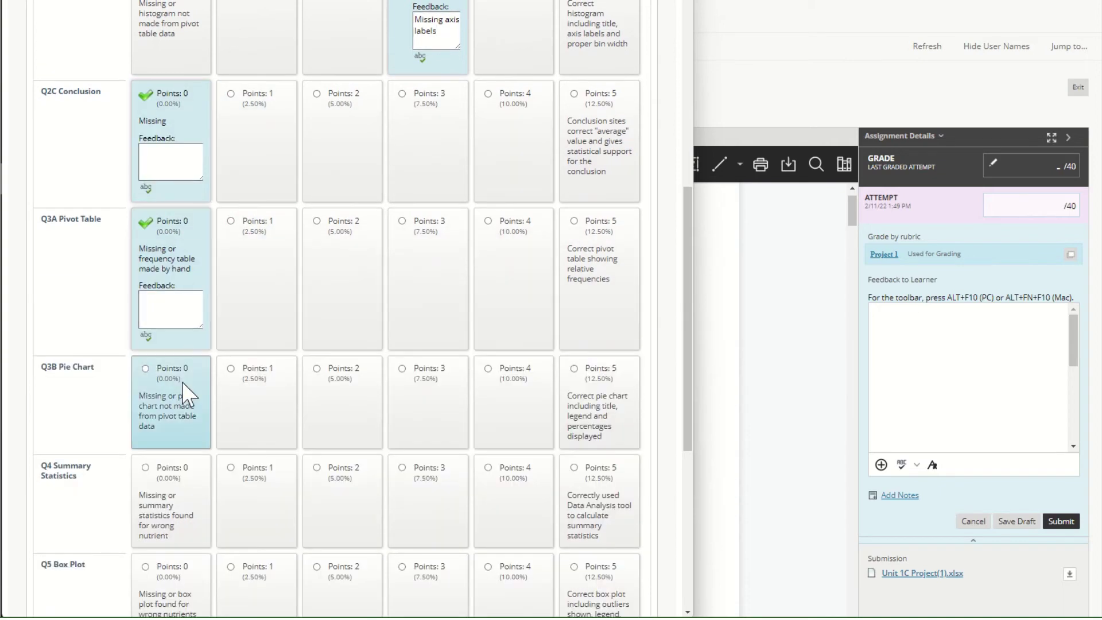
click(185, 528)
scroll(184, 529, down, 5)
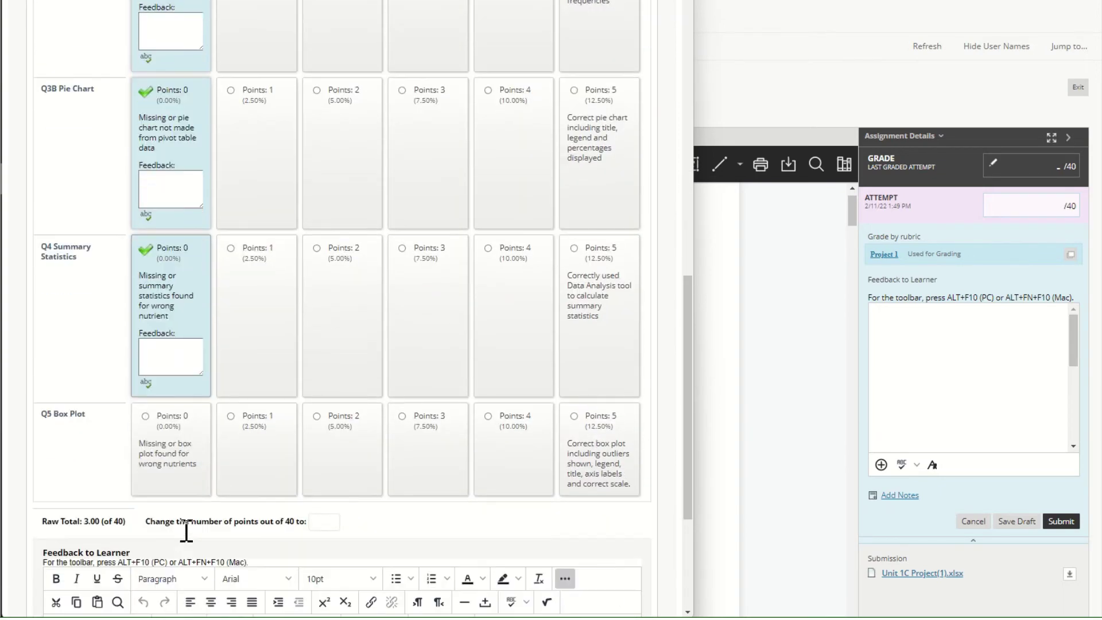
click(175, 442)
scroll(174, 440, down, 5)
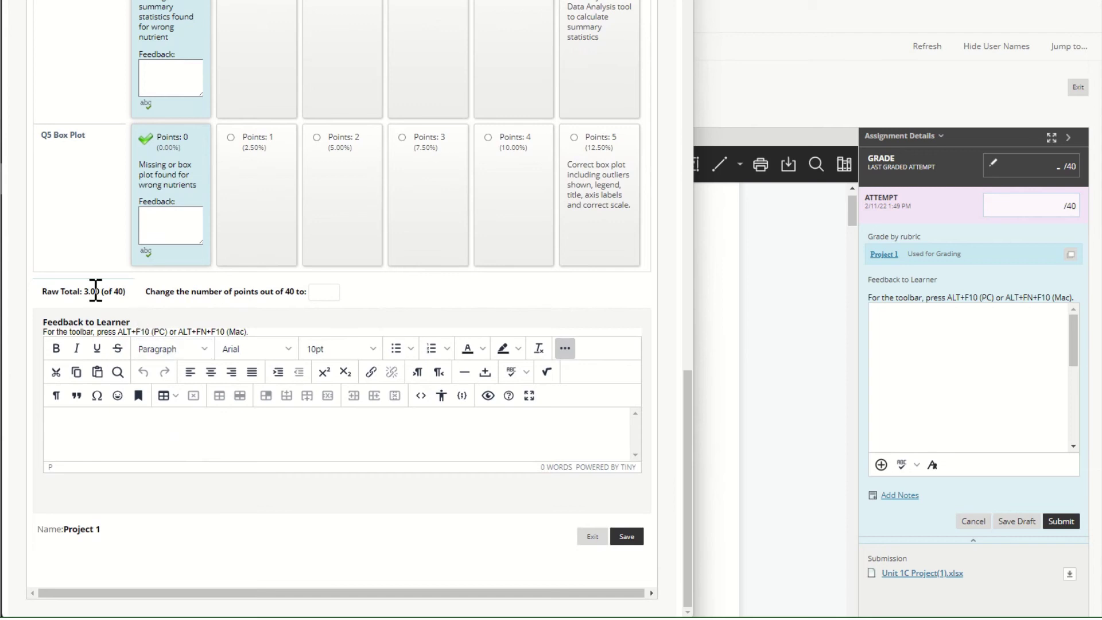
click(631, 536)
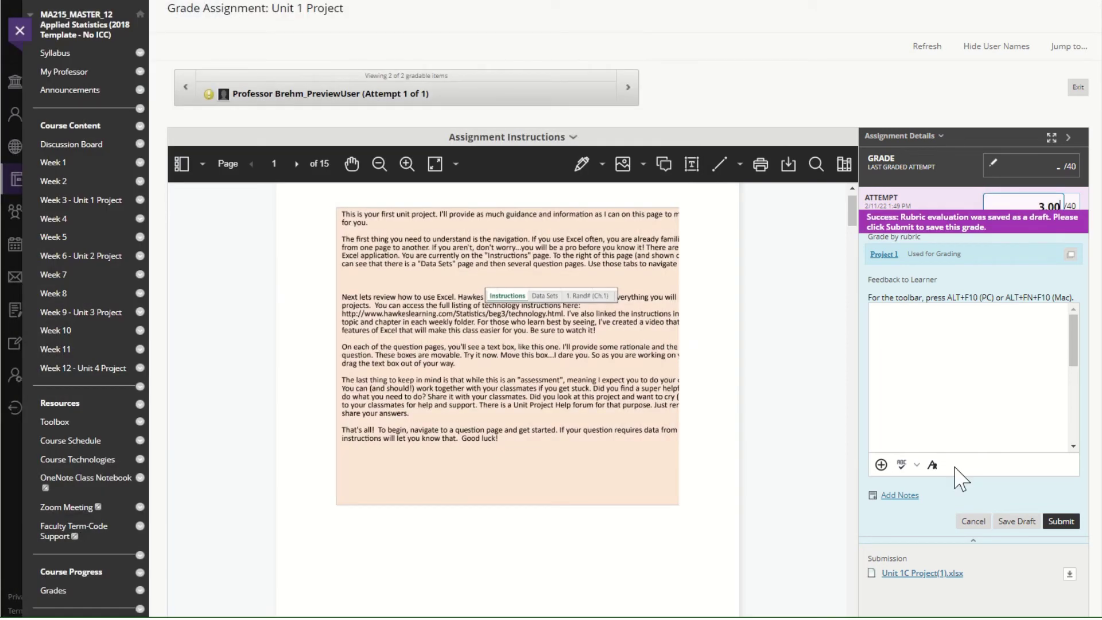
click(1060, 520)
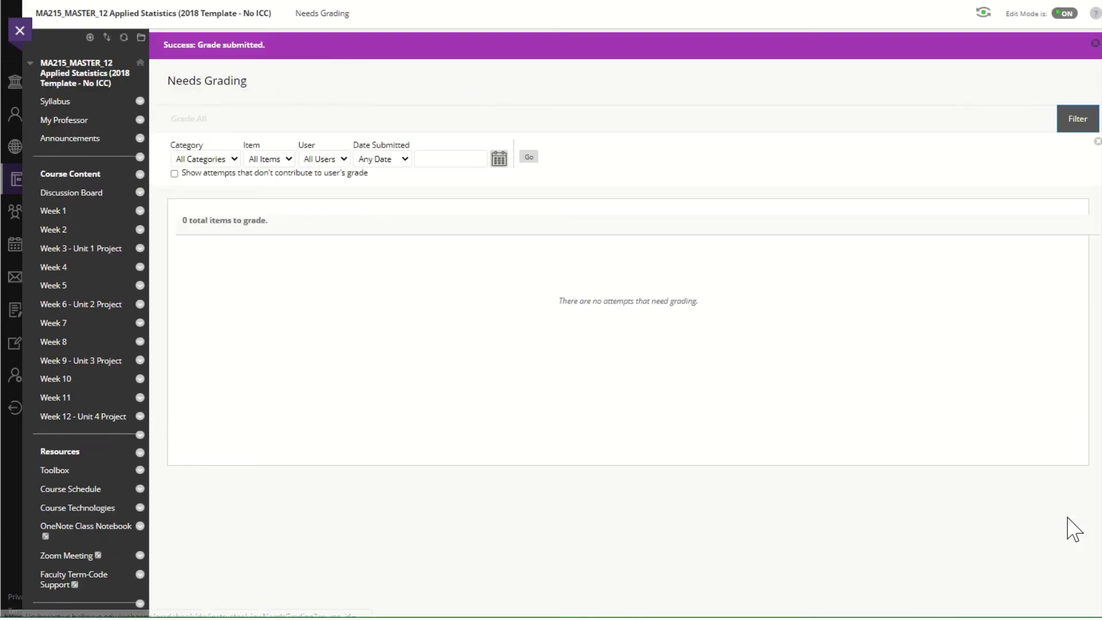
Enter student preview, check the Participation 1 rubric and its First Post Excel feedback in the student's grades, then close the rubric.
click(984, 14)
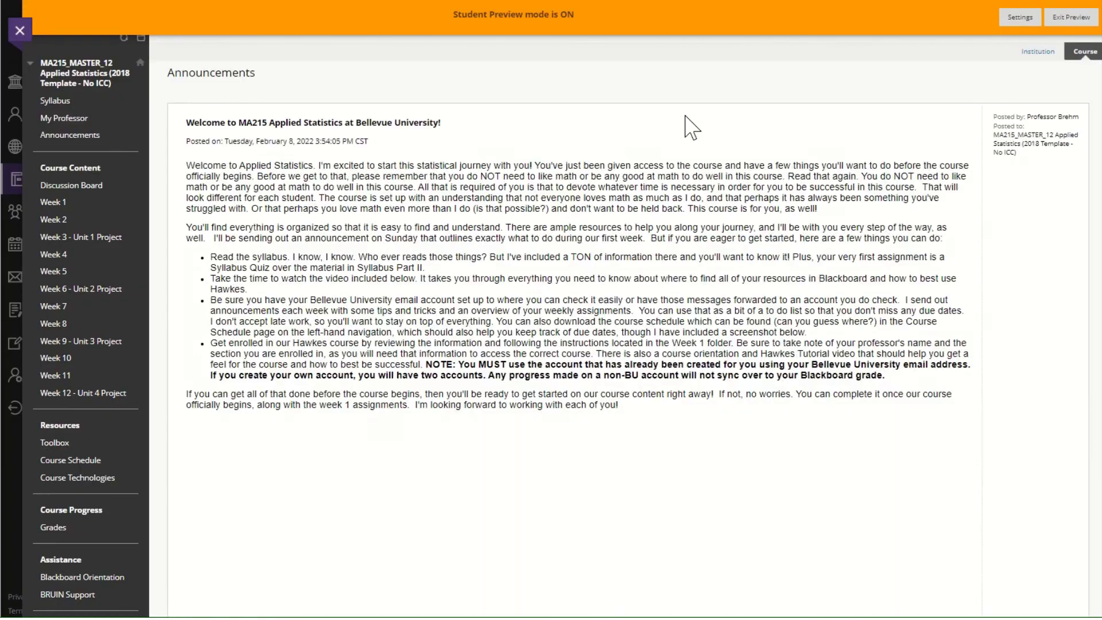
scroll(357, 423, down, 3)
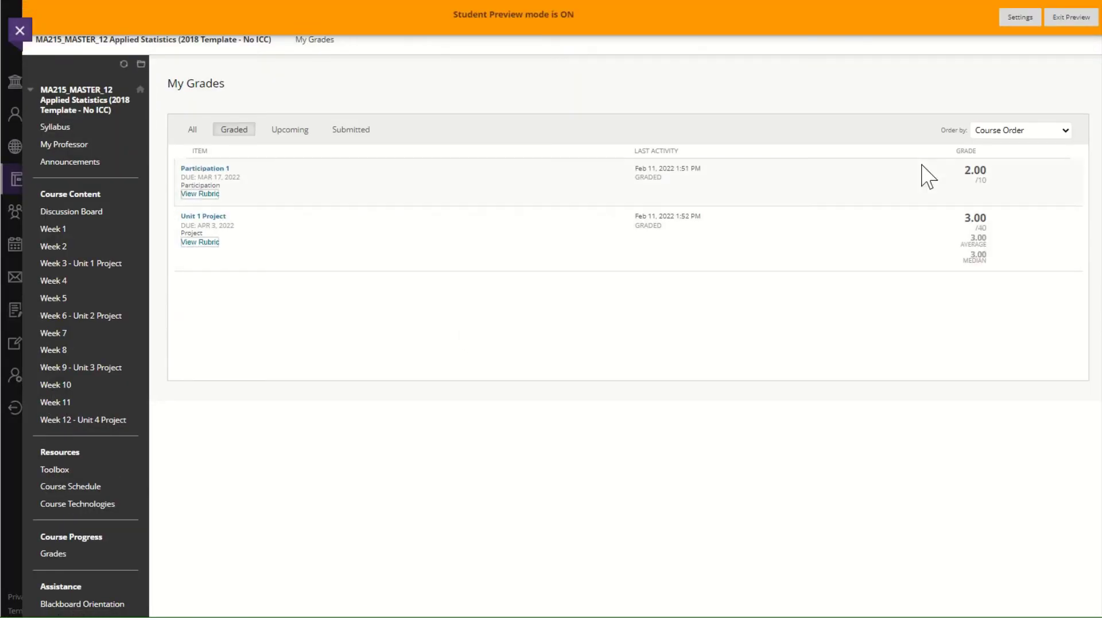
click(206, 195)
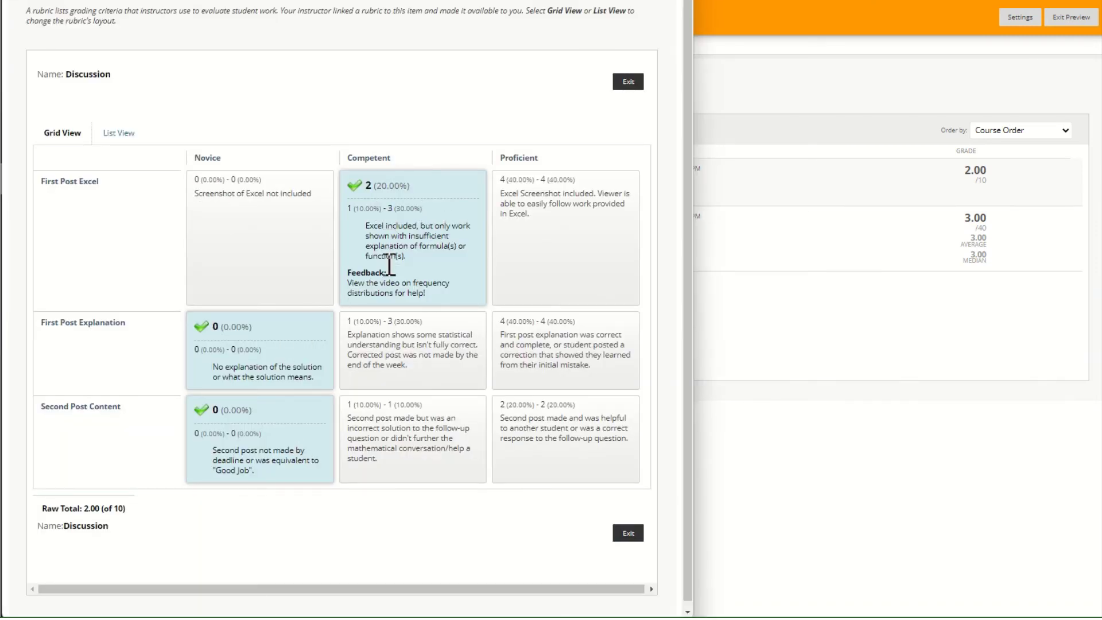
drag(345, 274, 426, 299)
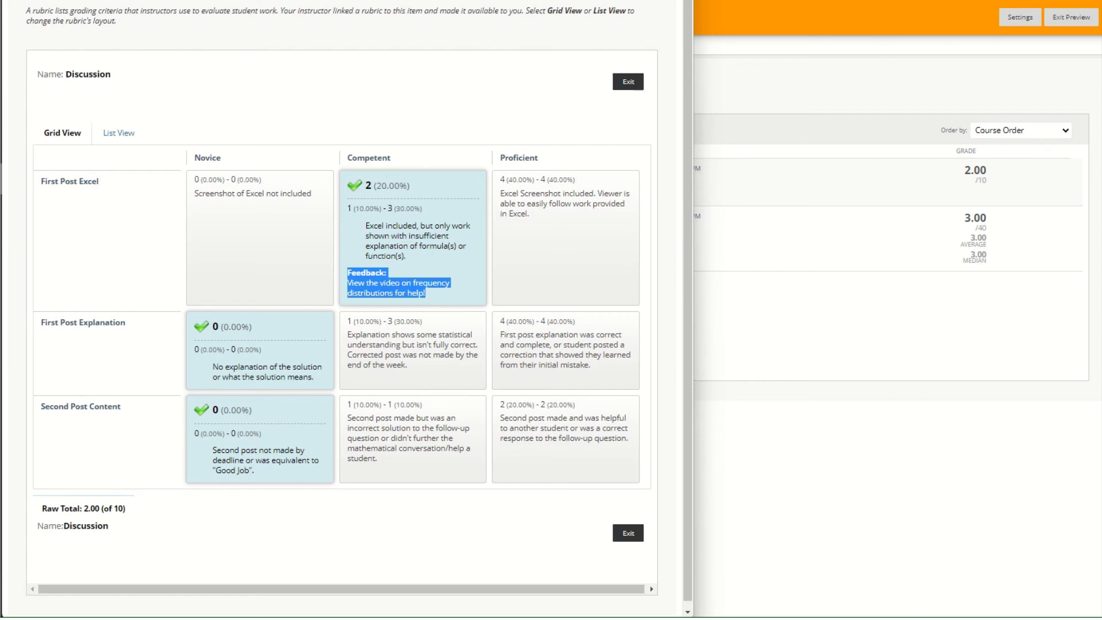
key(Escape)
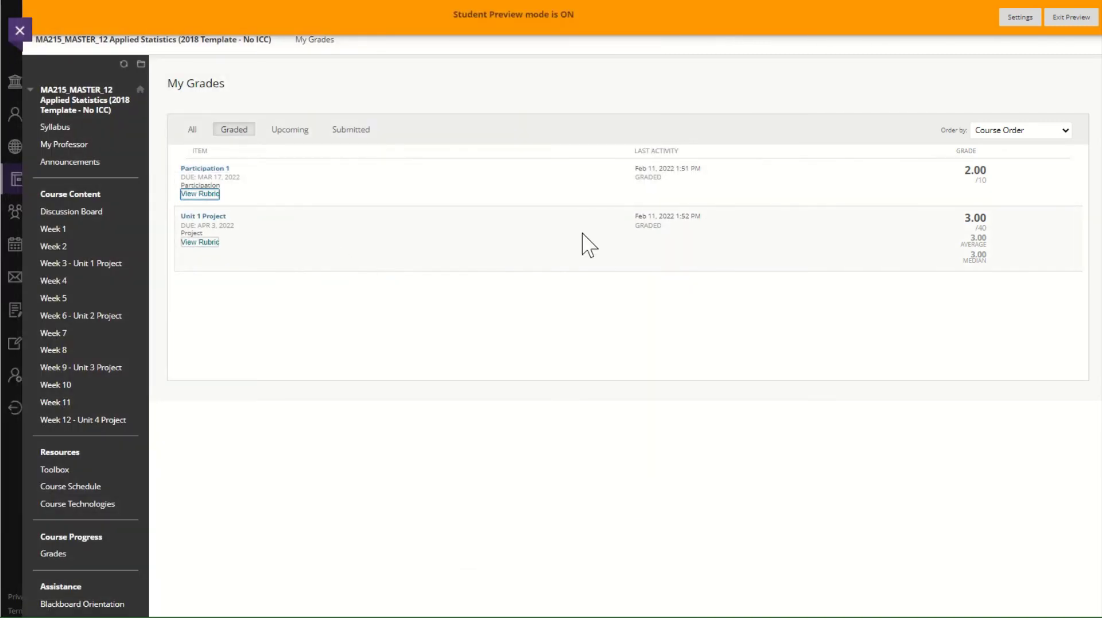
Exit student preview, keeping the preview user and all data.
click(1081, 23)
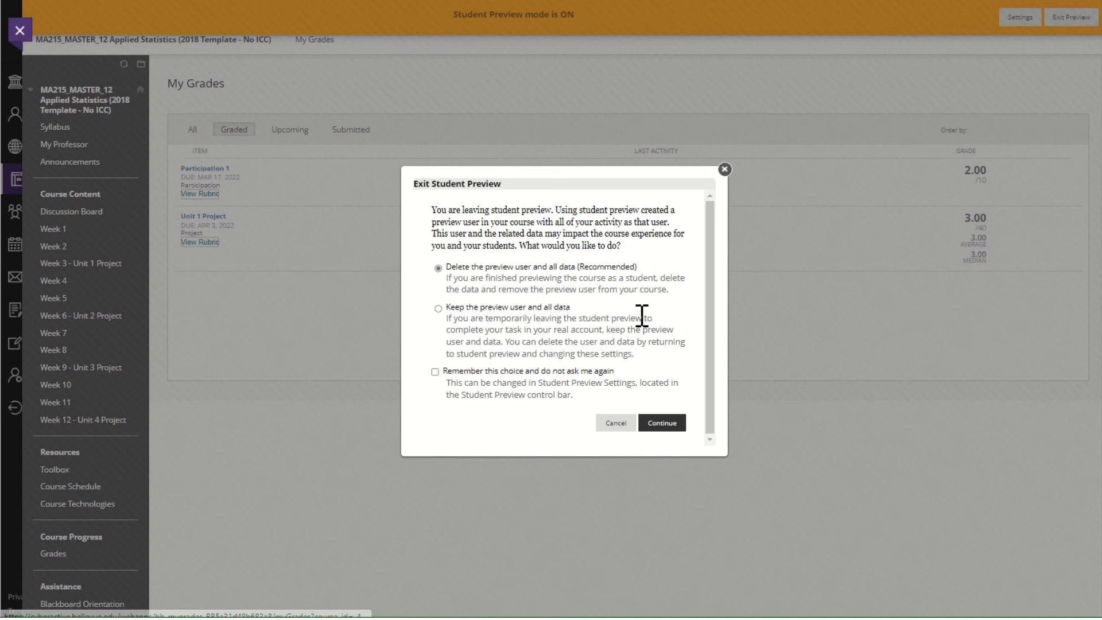
click(438, 309)
click(653, 425)
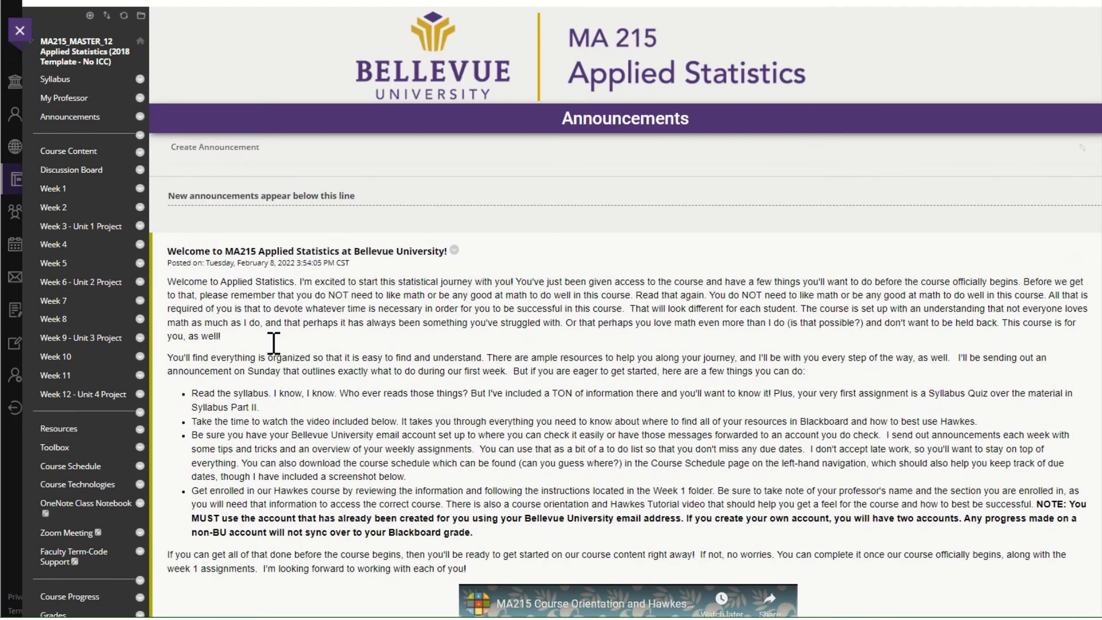
Open the preview user's Participation 1 forum activity for grading from the Full Grade Center.
scroll(227, 390, down, 6)
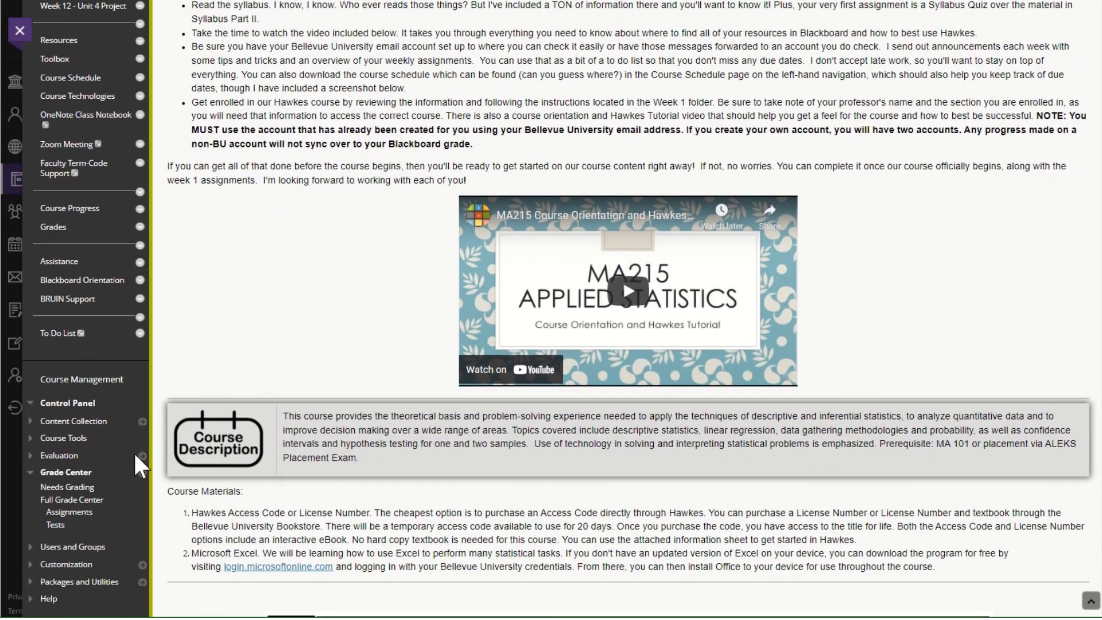
click(73, 500)
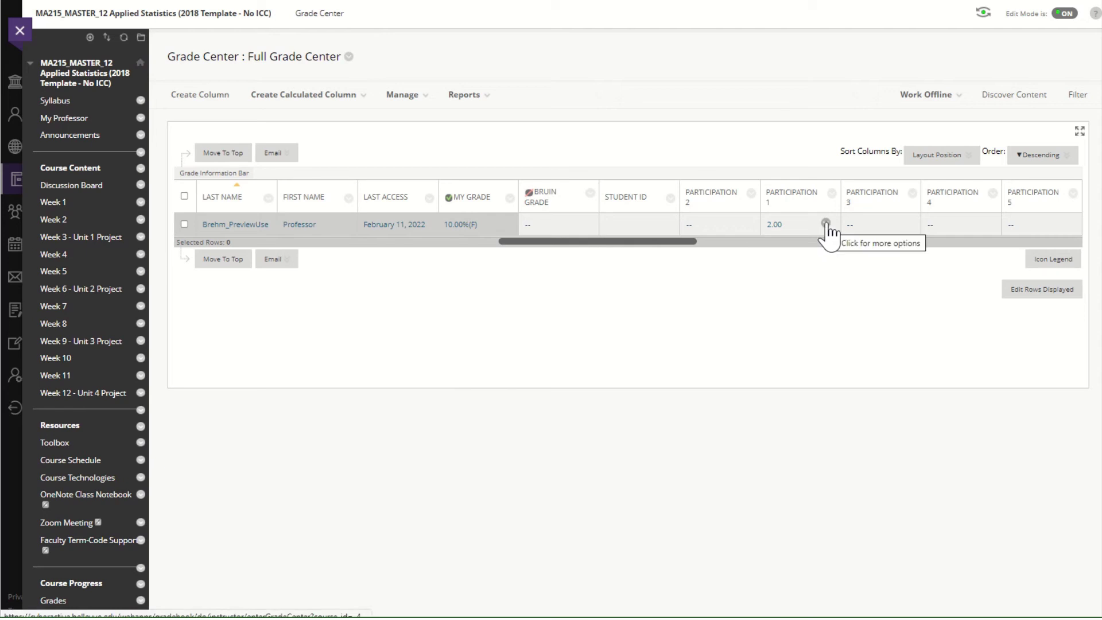
click(825, 224)
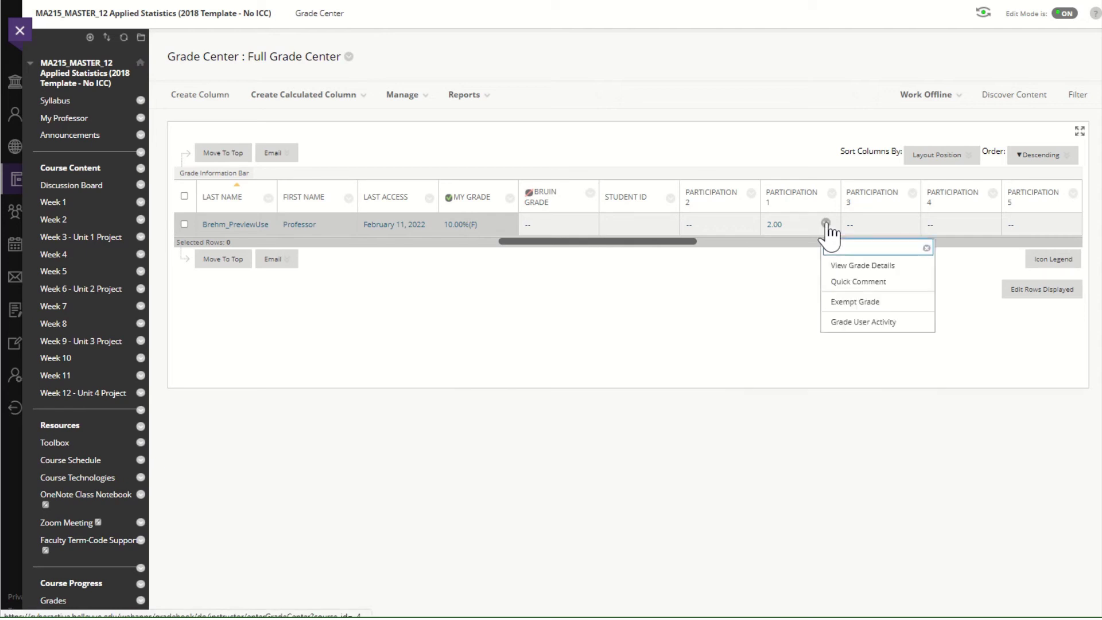
click(858, 323)
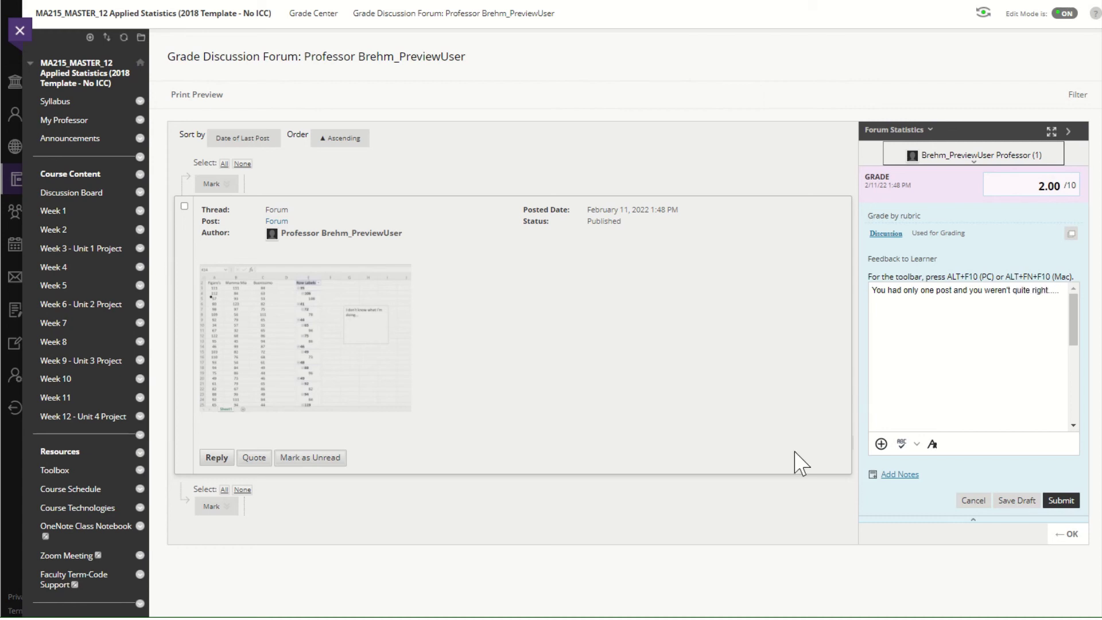
Add the overall learner feedback "You had only one post and you weren't quite right....." and submit the Participation 1 grade.
scroll(639, 390, down, 1)
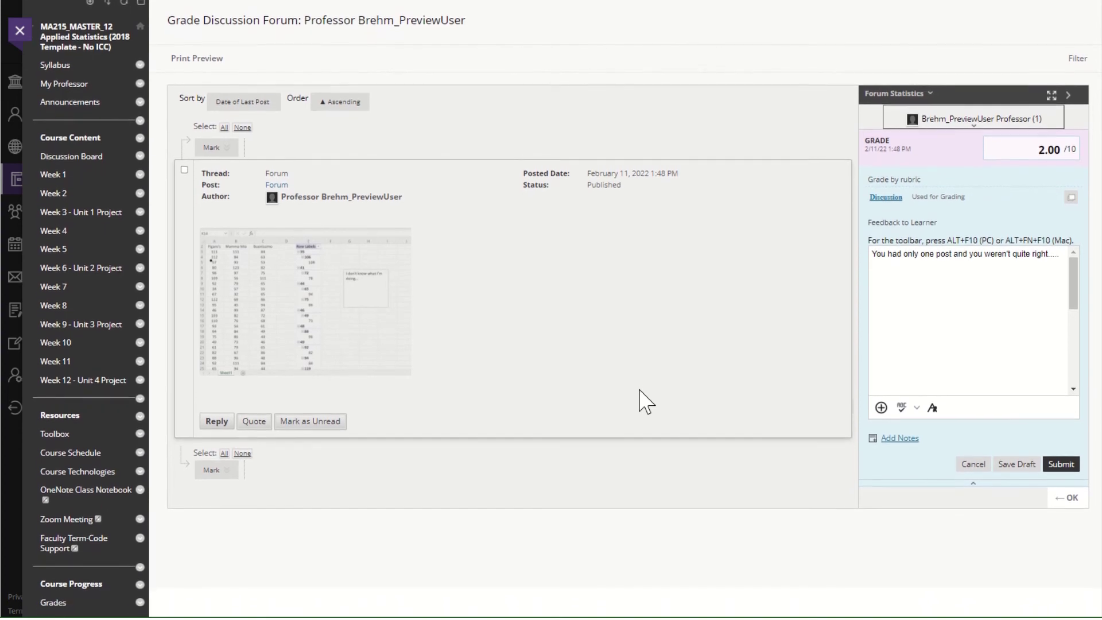
scroll(645, 402, up, 1)
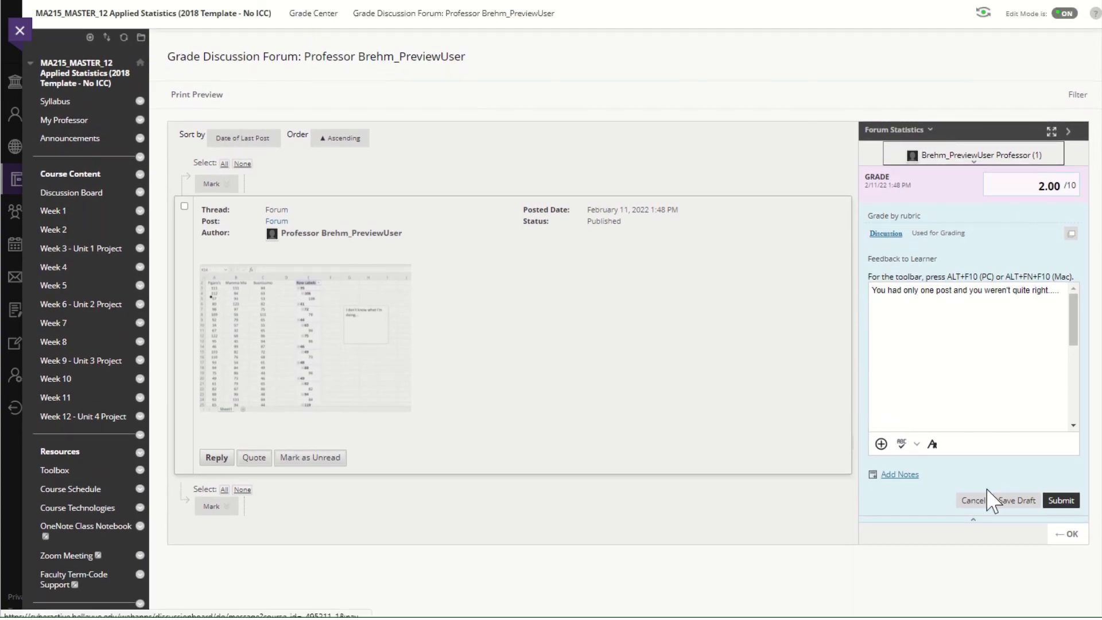
click(1060, 502)
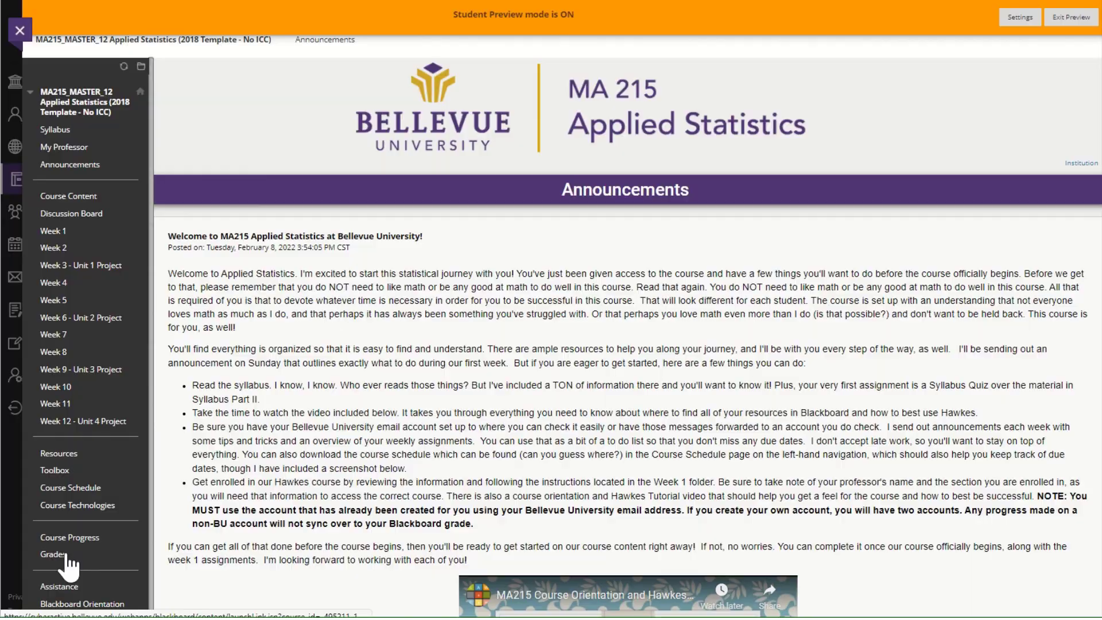
Read the instructor's comment on Participation 1 in the student's grades, then close it.
click(65, 555)
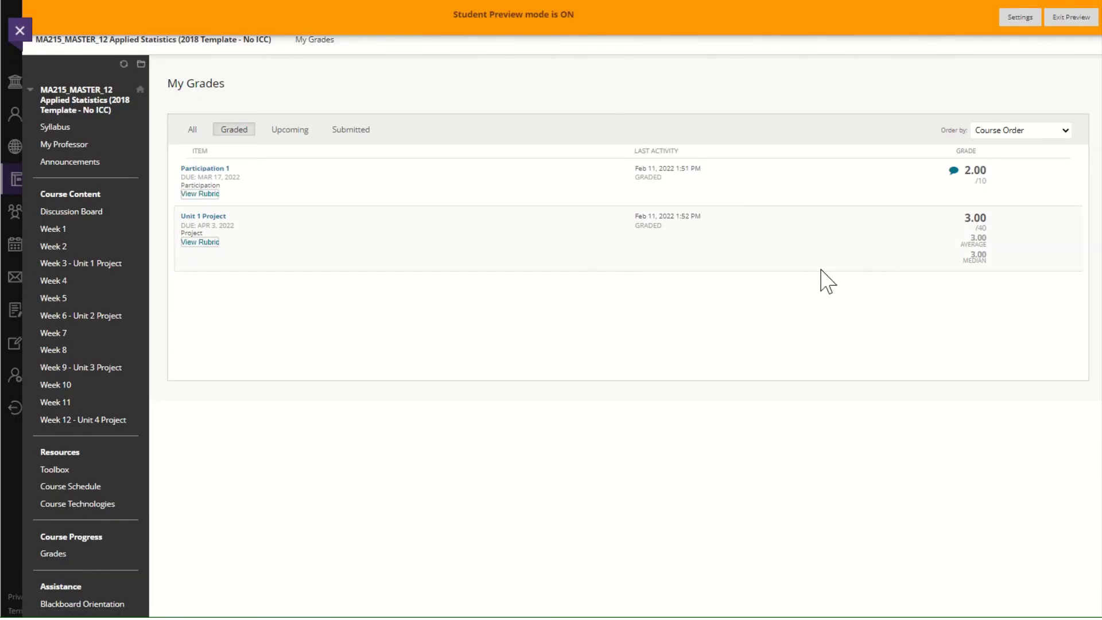
click(954, 172)
scroll(597, 343, down, 1)
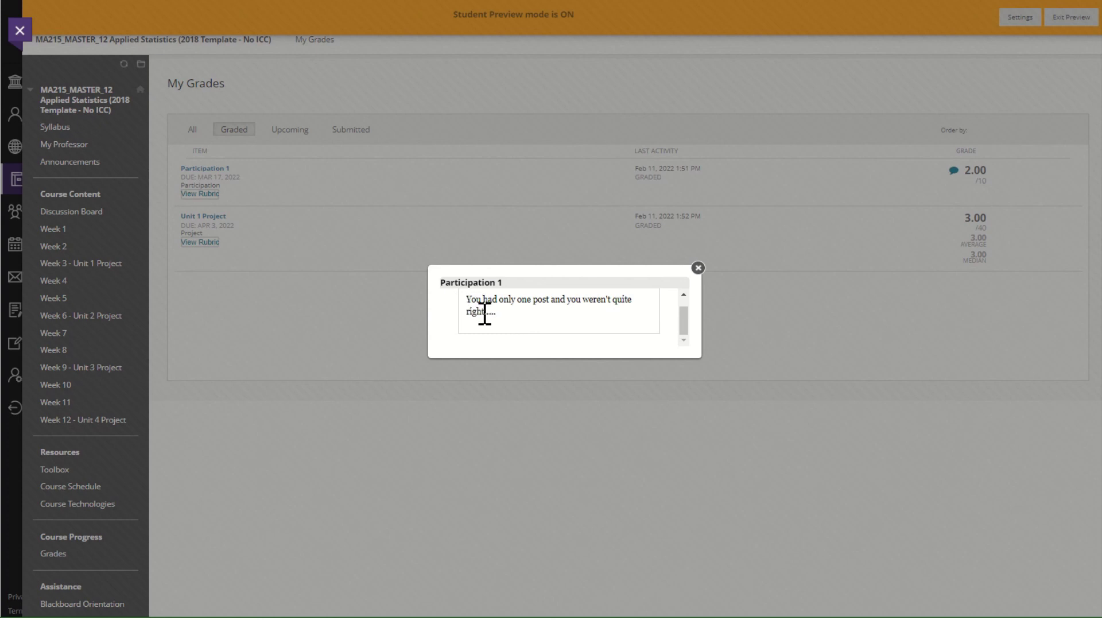
click(698, 268)
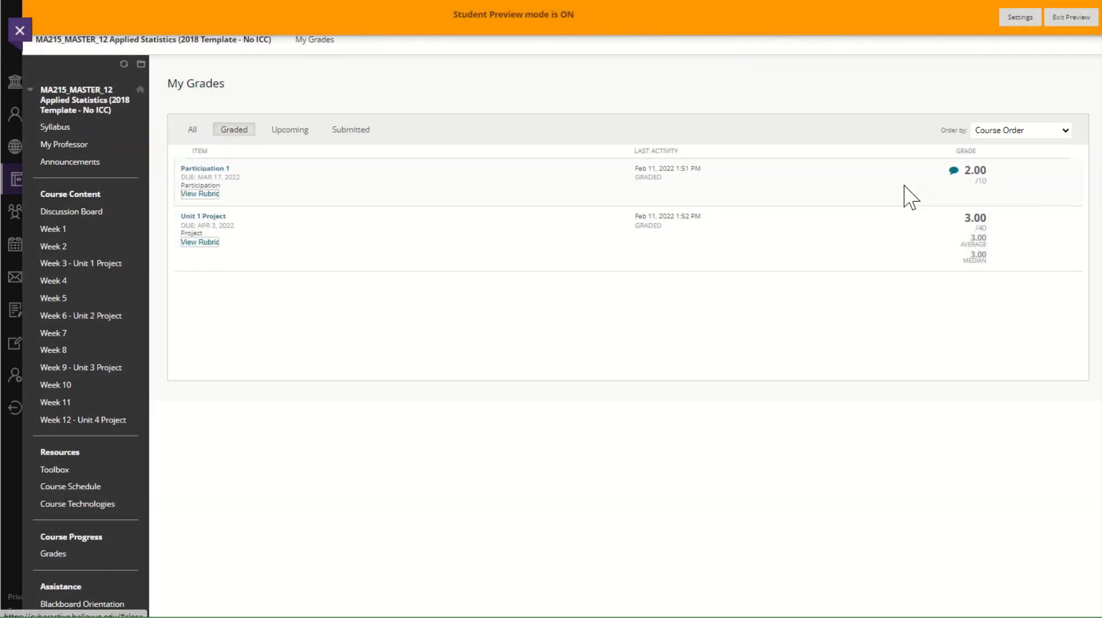
Review the graded Project 1 rubric as the student, including the Q2B Histogram feedback, then close the rubric.
click(205, 194)
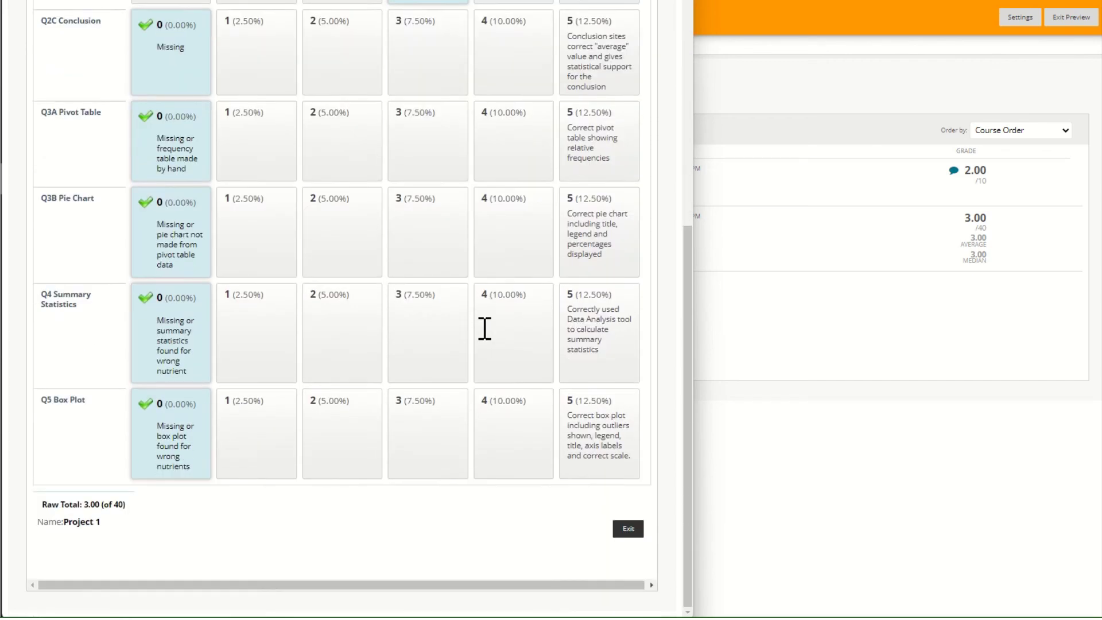
scroll(485, 327, up, 8)
scroll(487, 338, down, 1)
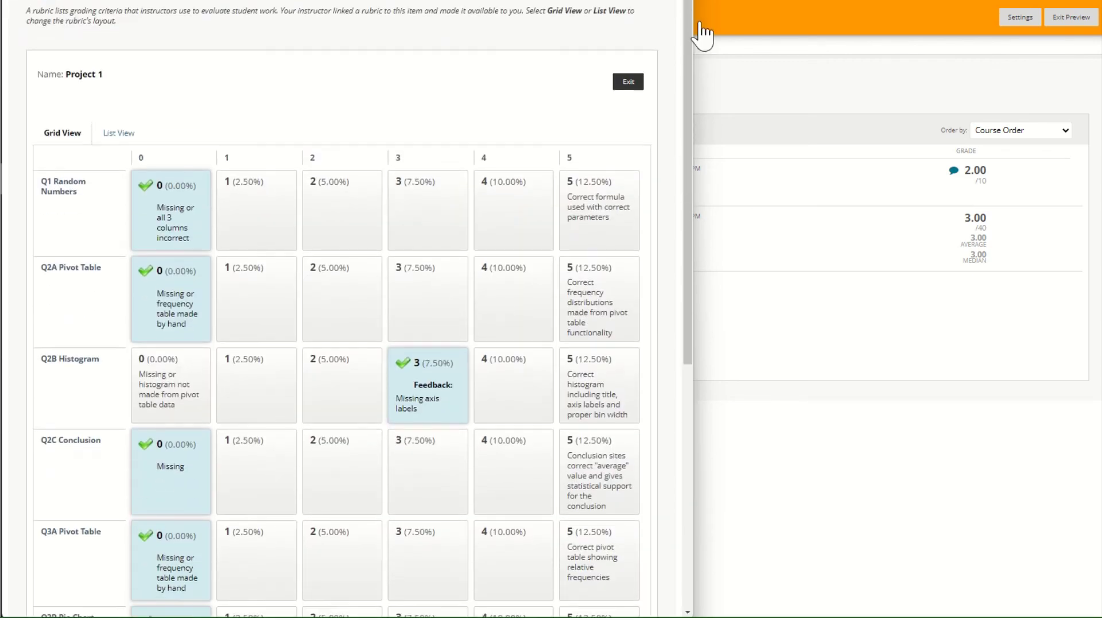
click(628, 81)
scroll(529, 342, down, 1)
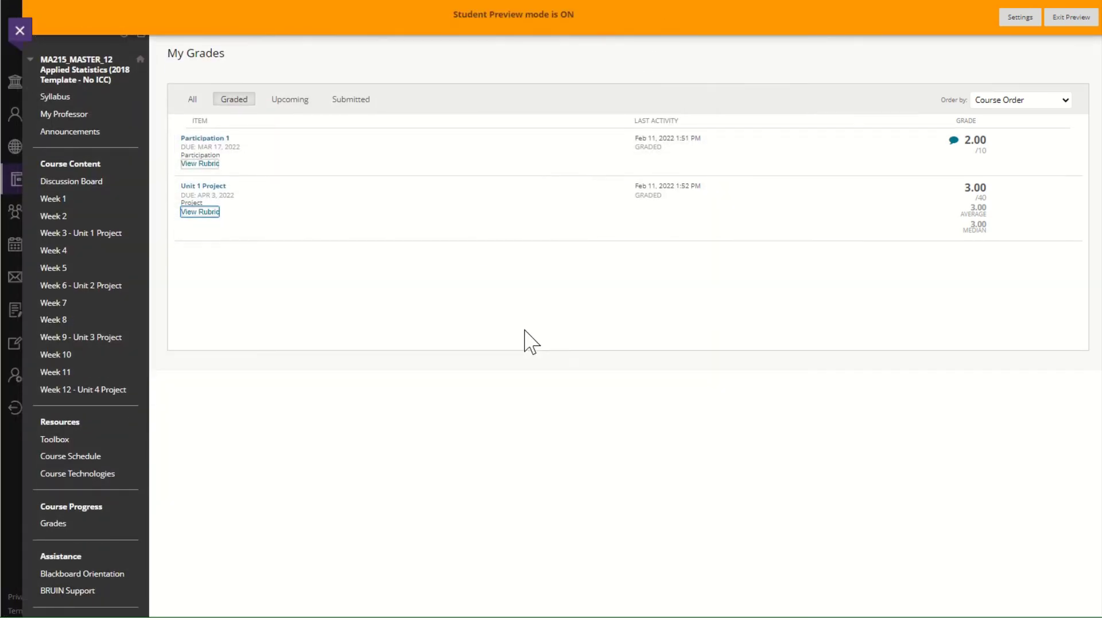
scroll(529, 342, up, 1)
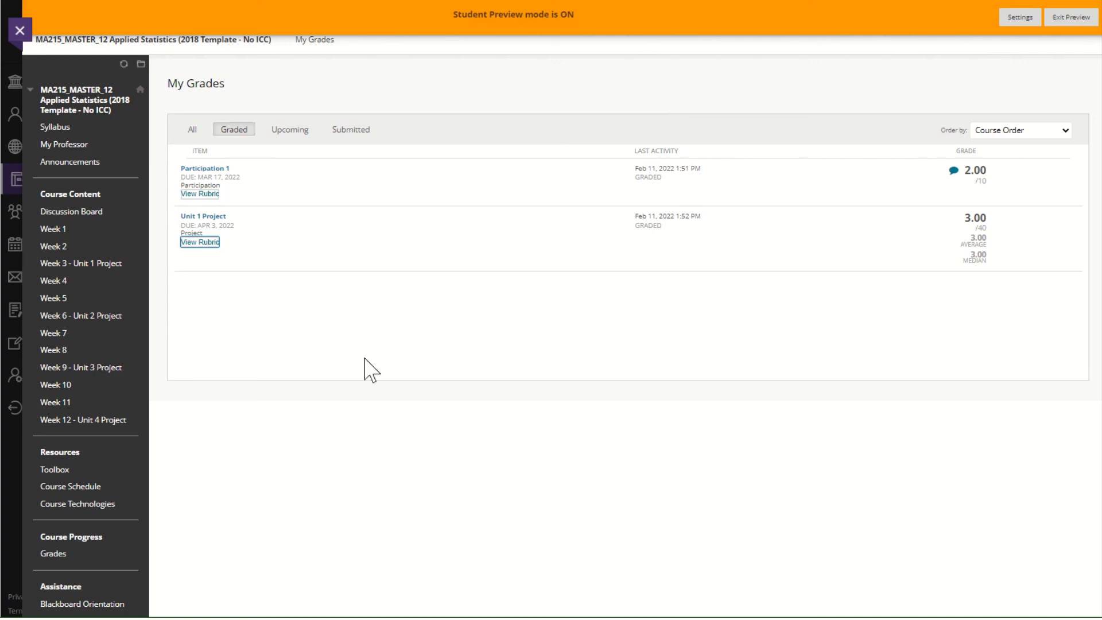